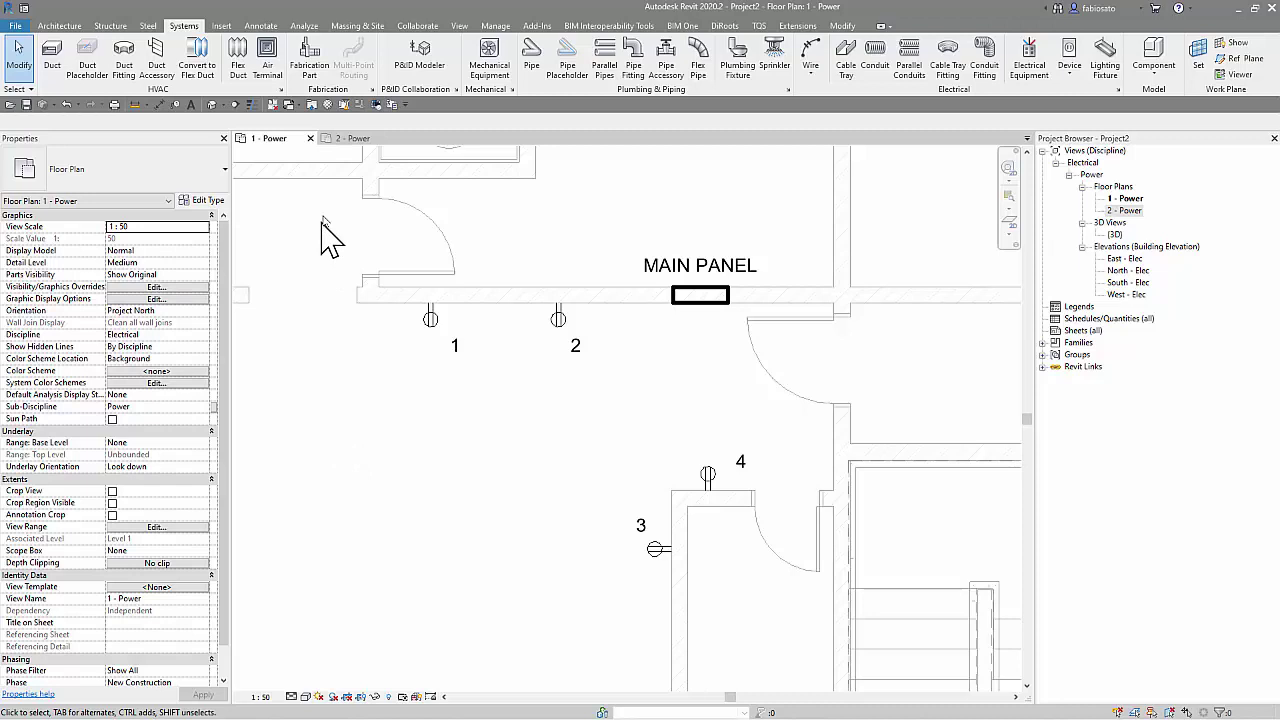
# - Paste the main panel, four receptacles and their tags aligned into Floor Plan: 2 - Power, then view it
pyautogui.moveTo(290, 198); pyautogui.dragTo(845, 694)
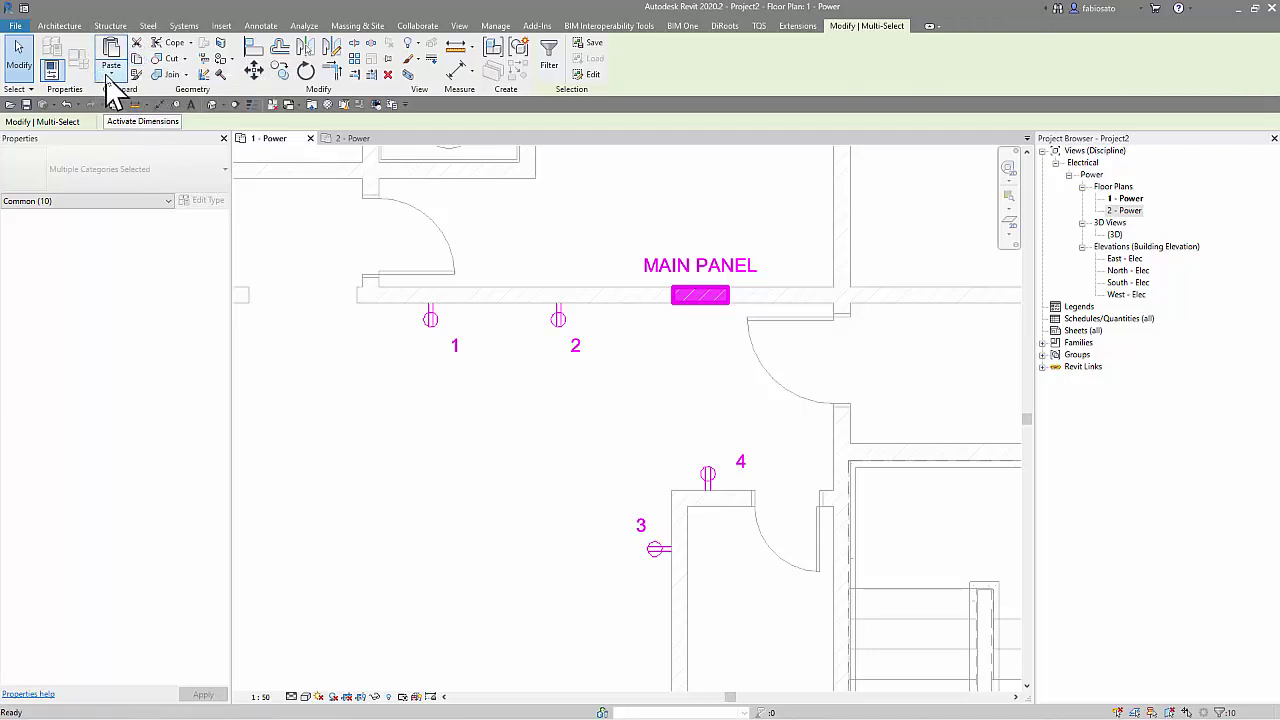
pyautogui.click(111, 74)
pyautogui.click(166, 177)
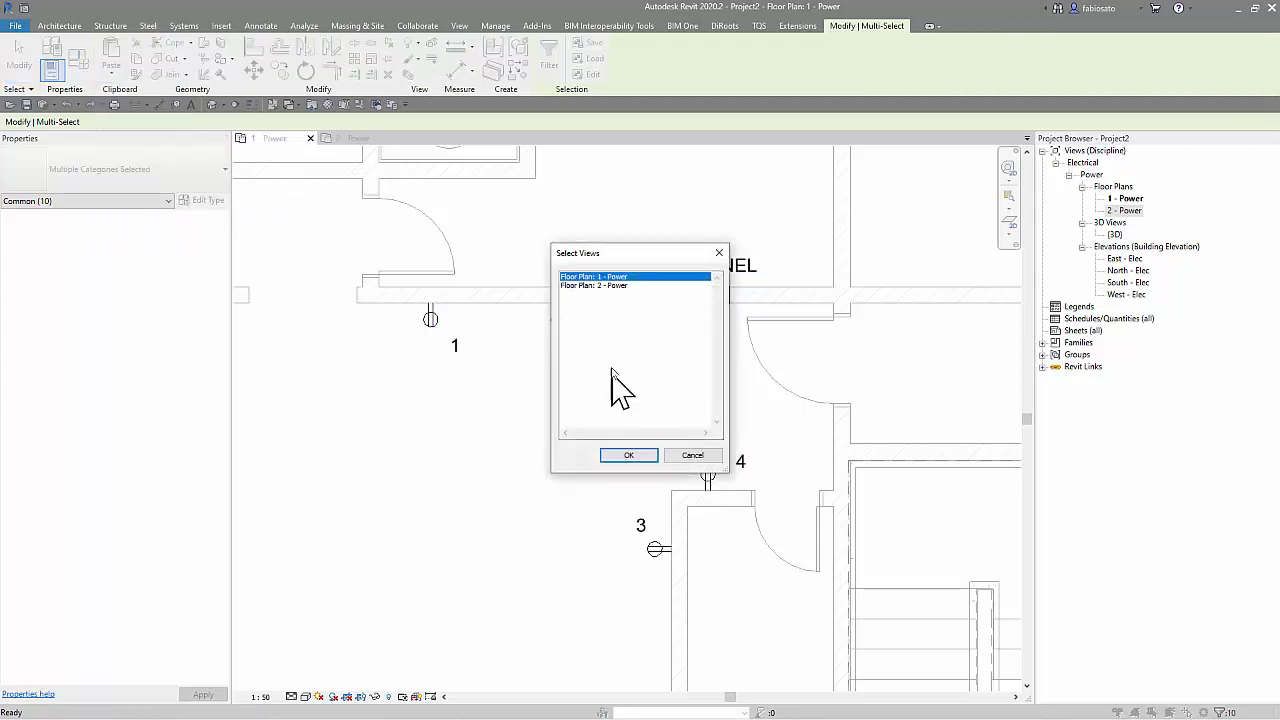
pyautogui.click(614, 287)
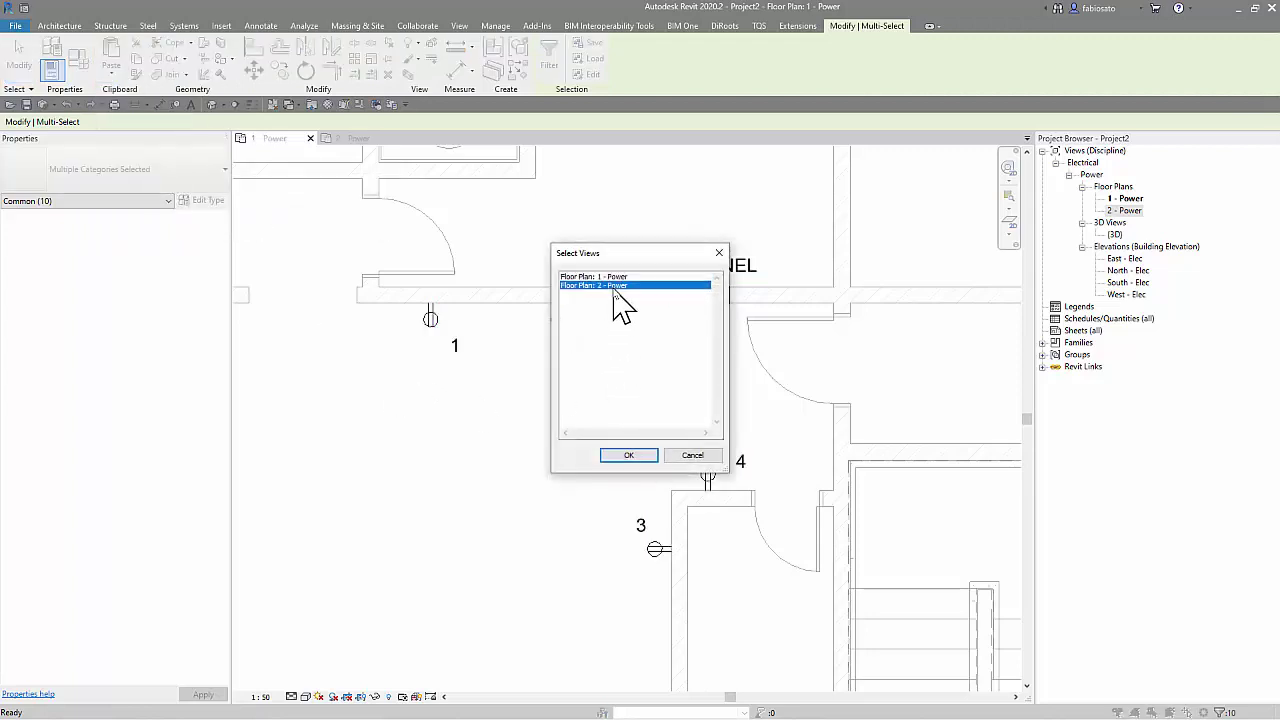
pyautogui.click(629, 455)
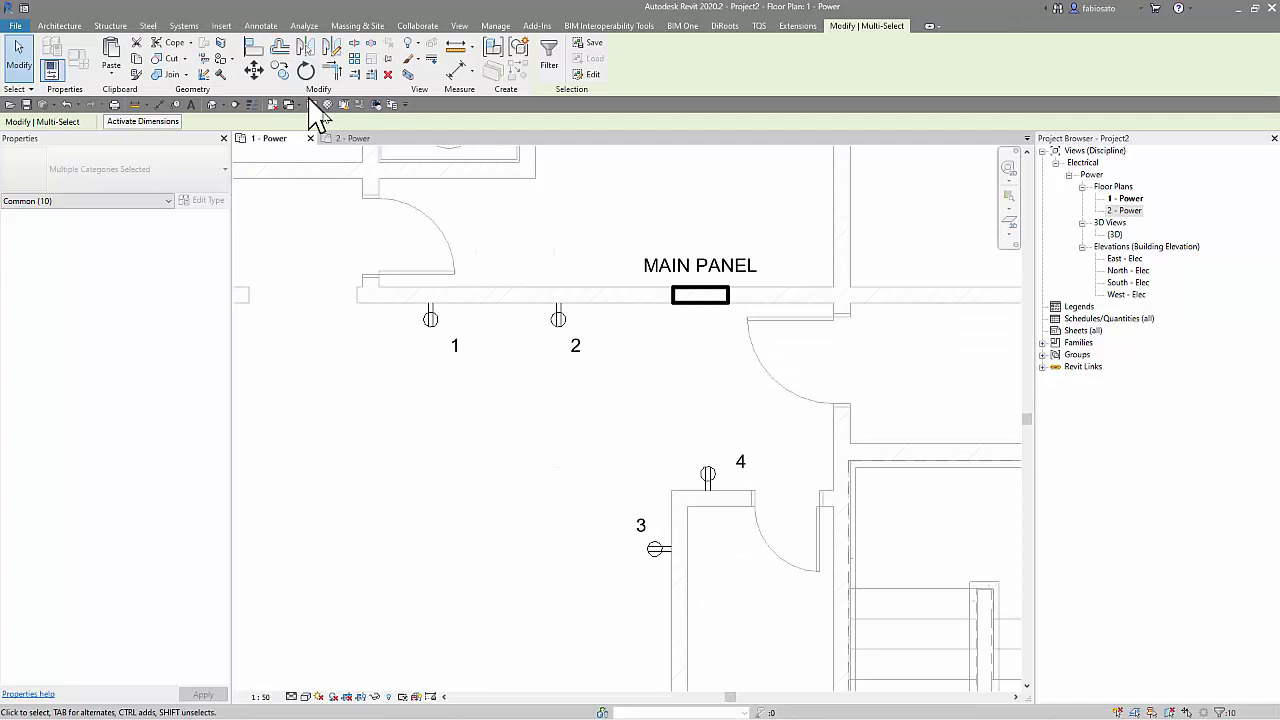
pyautogui.click(355, 139)
pyautogui.click(404, 462)
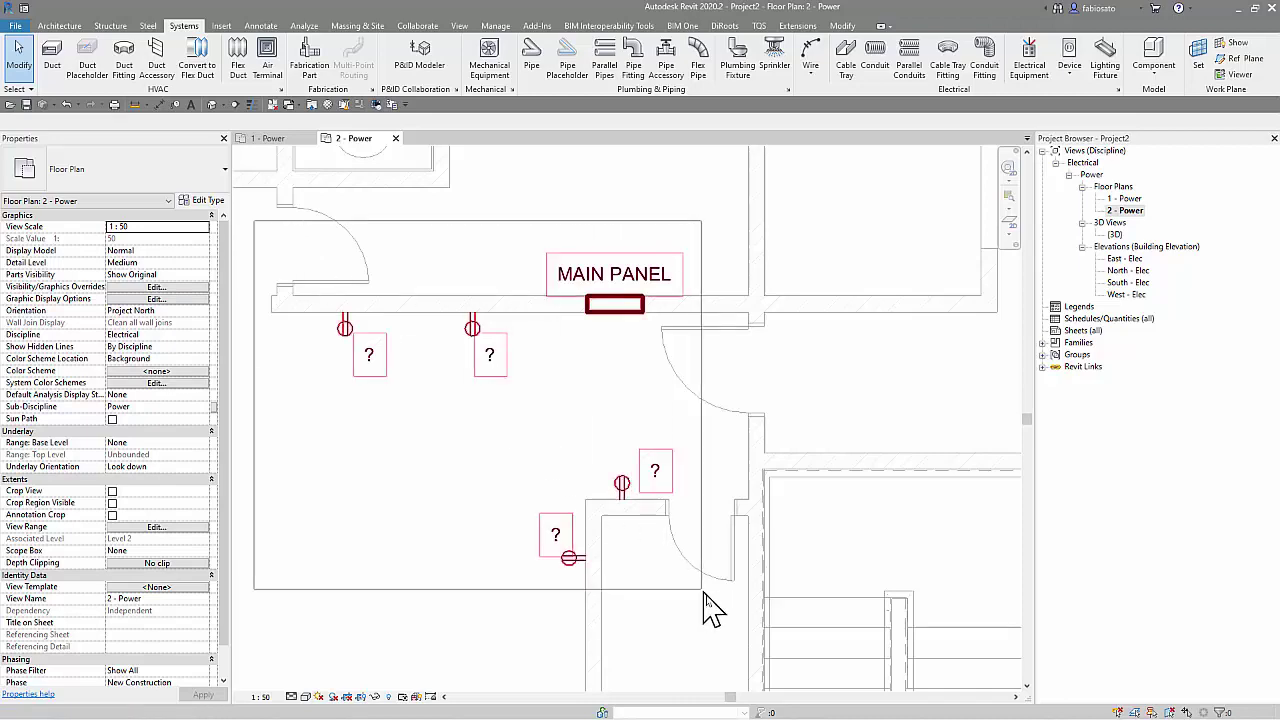
# - Delete the pasted panel, receptacles and tags from 2 - Power and return to 1 - Power
pyautogui.moveTo(281, 241); pyautogui.dragTo(716, 612)
pyautogui.press('Delete')
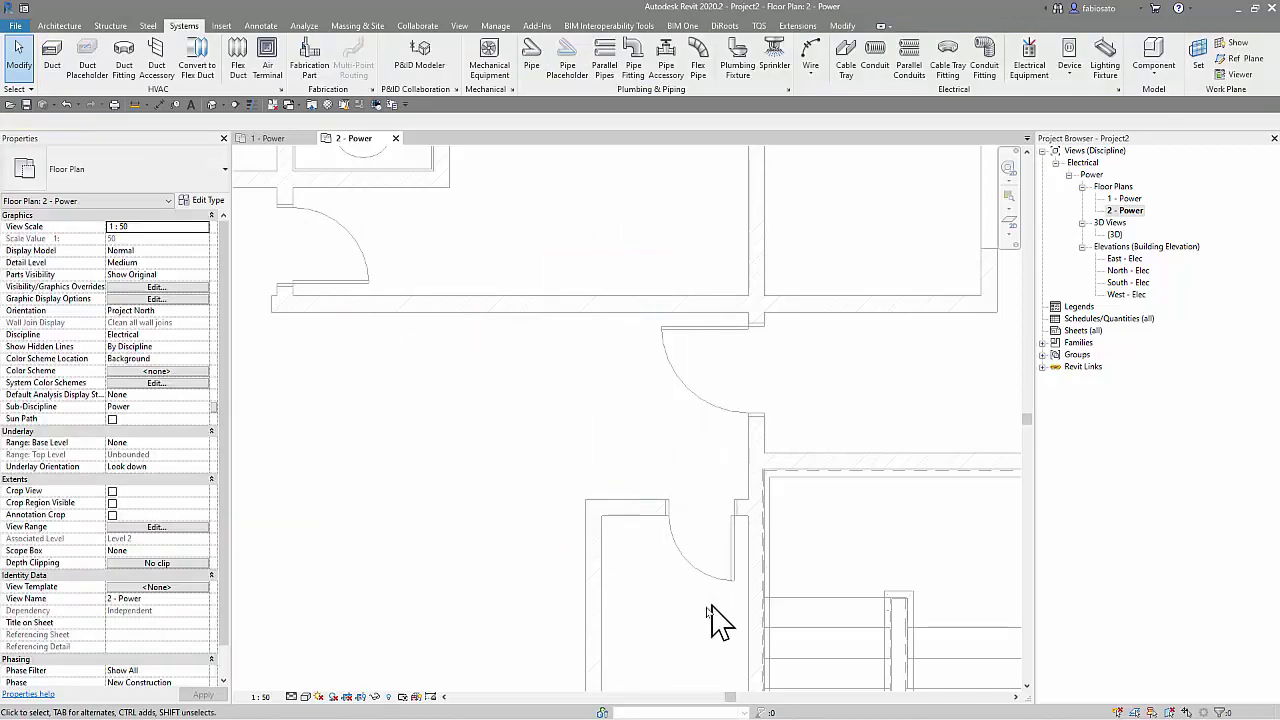
pyautogui.click(280, 140)
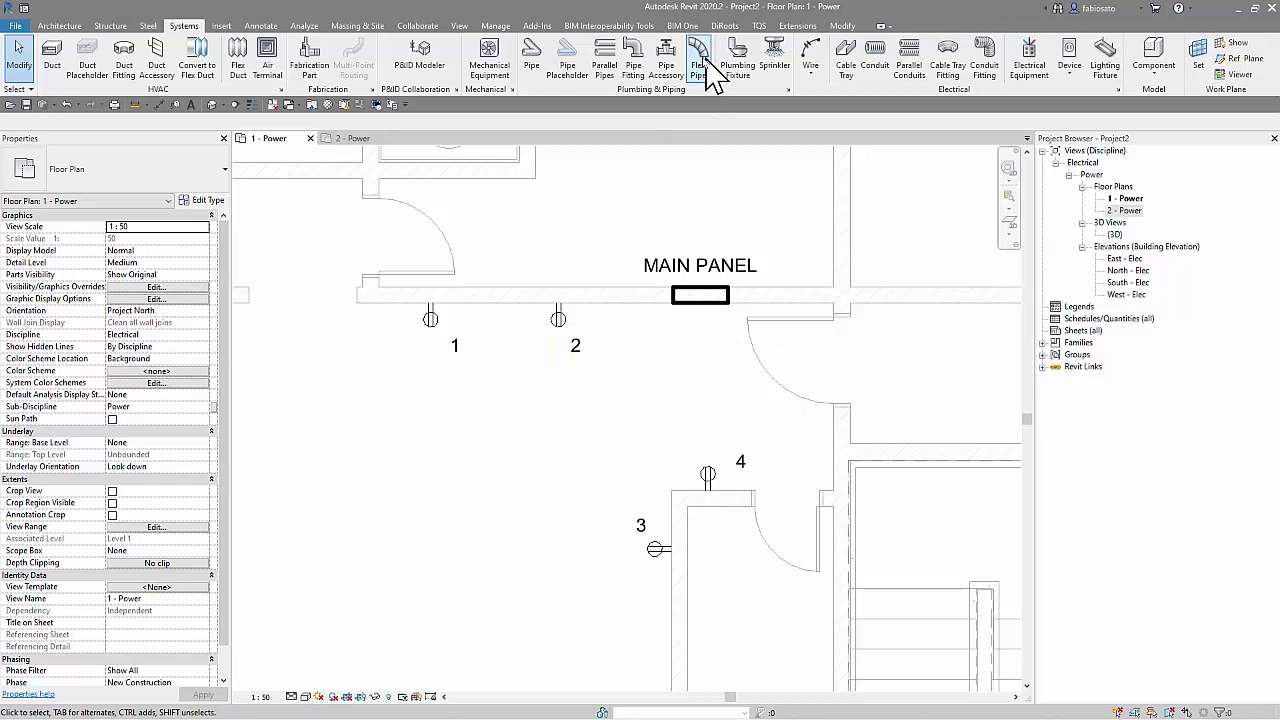
# - Show the System Browser filtered to the Electrical discipline
pyautogui.click(461, 30)
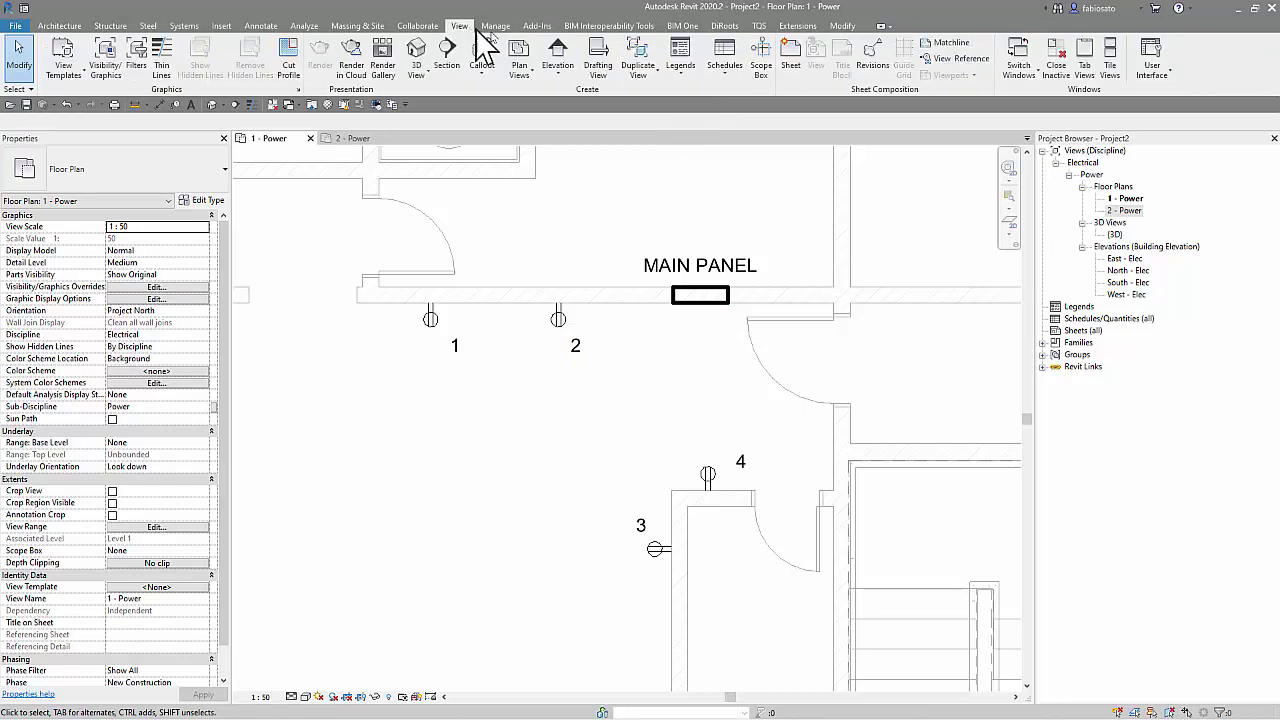
pyautogui.click(1151, 62)
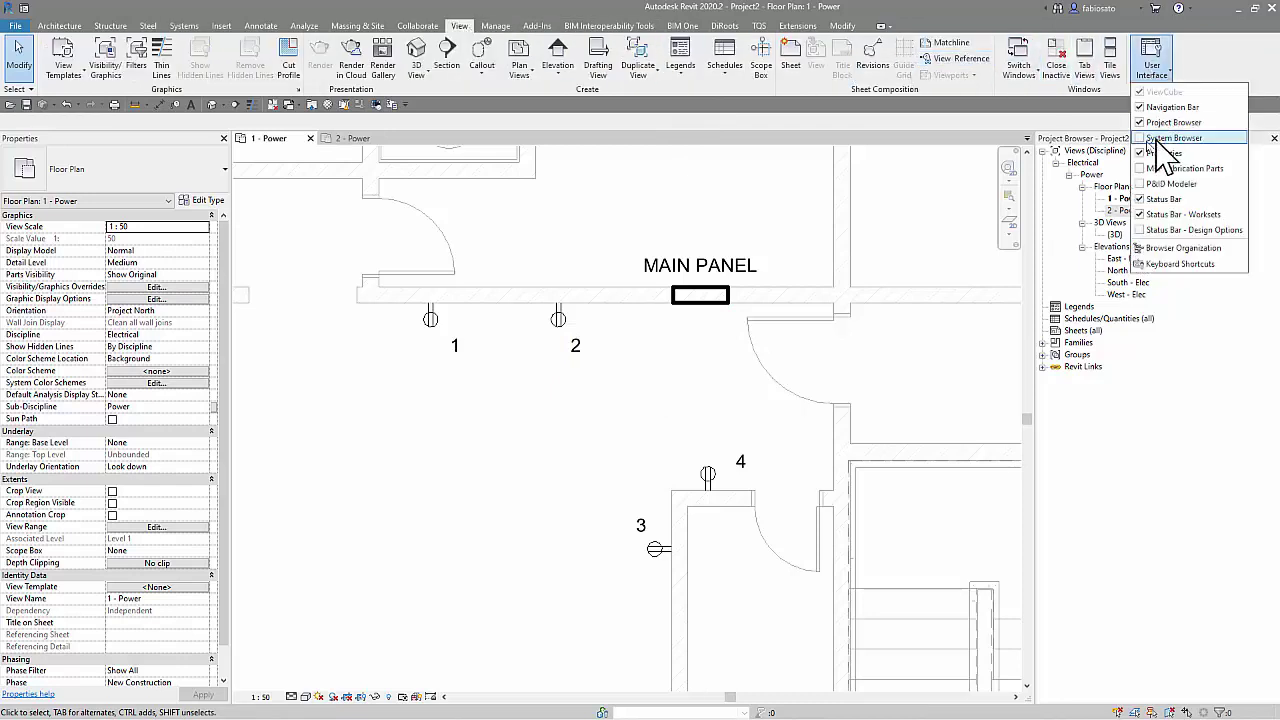
pyautogui.click(1160, 138)
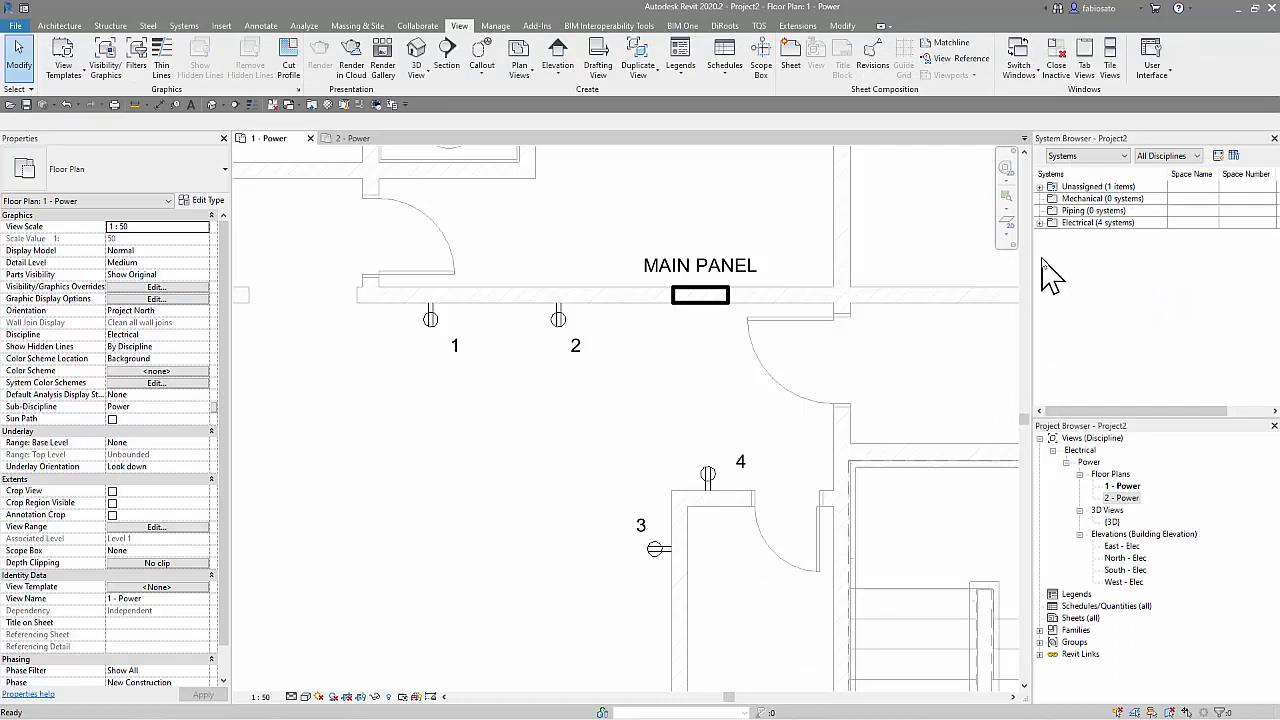
pyautogui.click(1040, 222)
pyautogui.click(1176, 158)
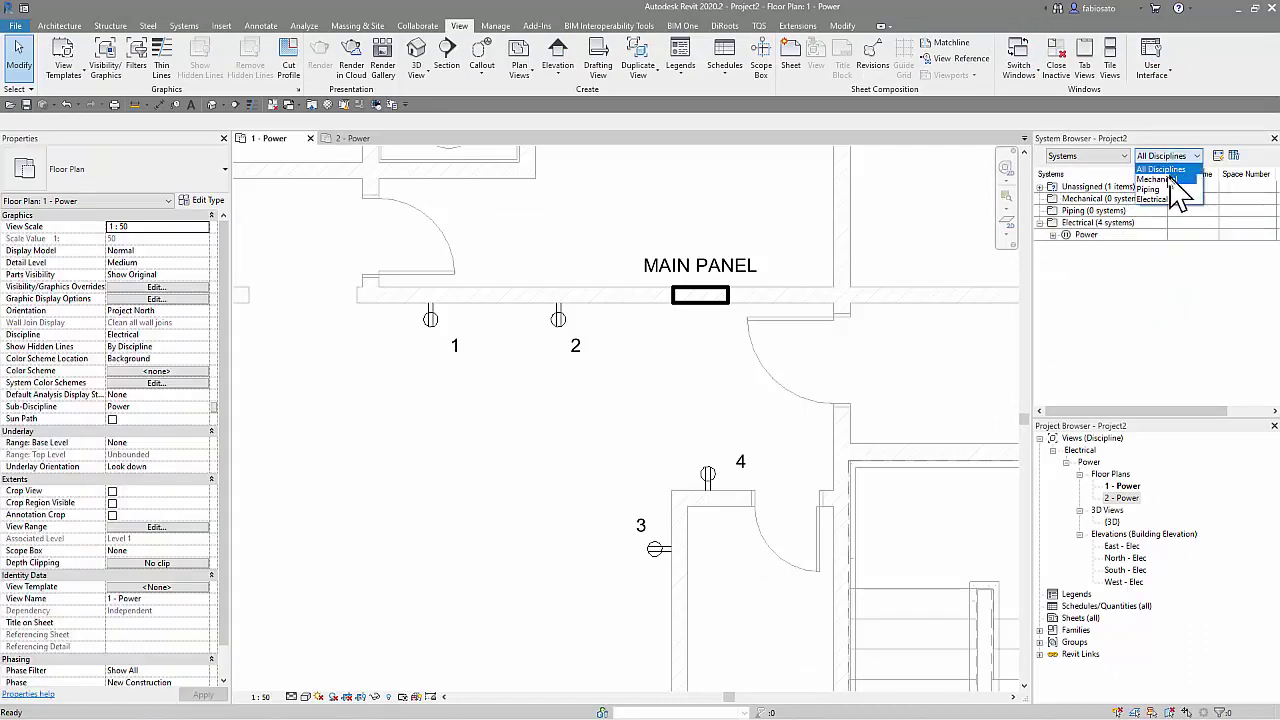
pyautogui.click(1155, 200)
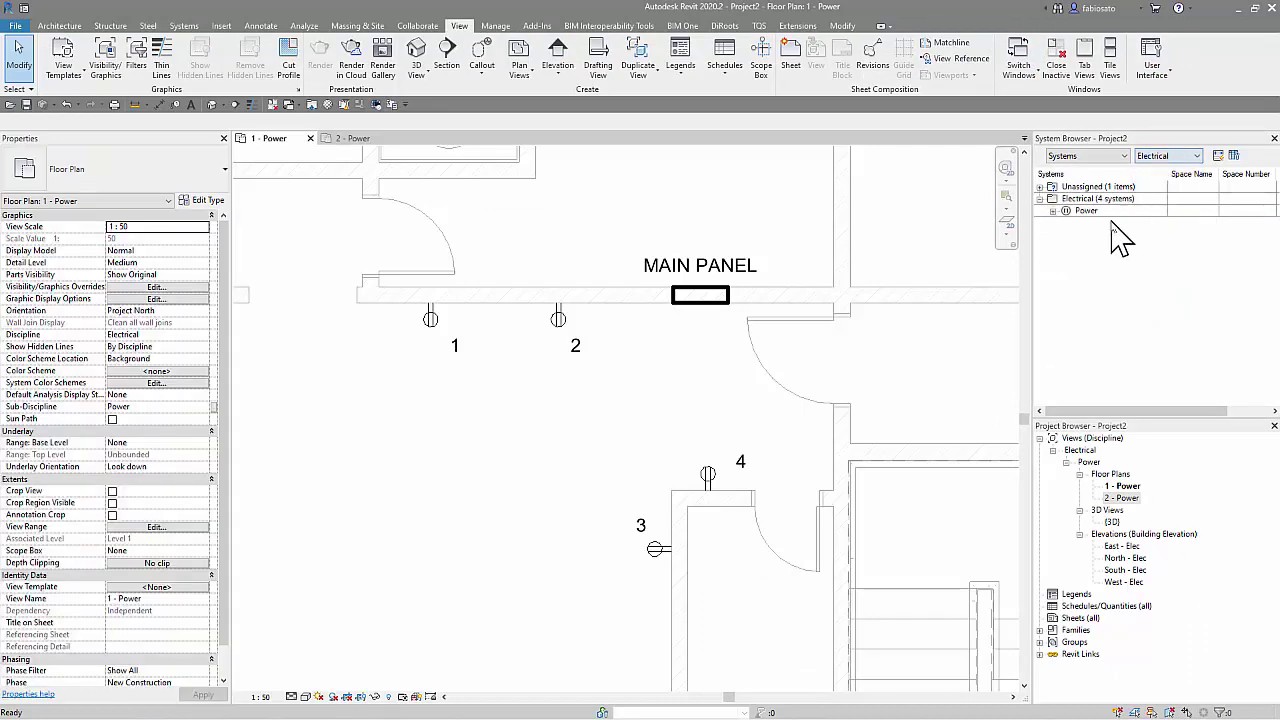
# - Expand Power > MAIN PANEL and select circuits 1 through 4
pyautogui.click(1053, 212)
pyautogui.click(1066, 222)
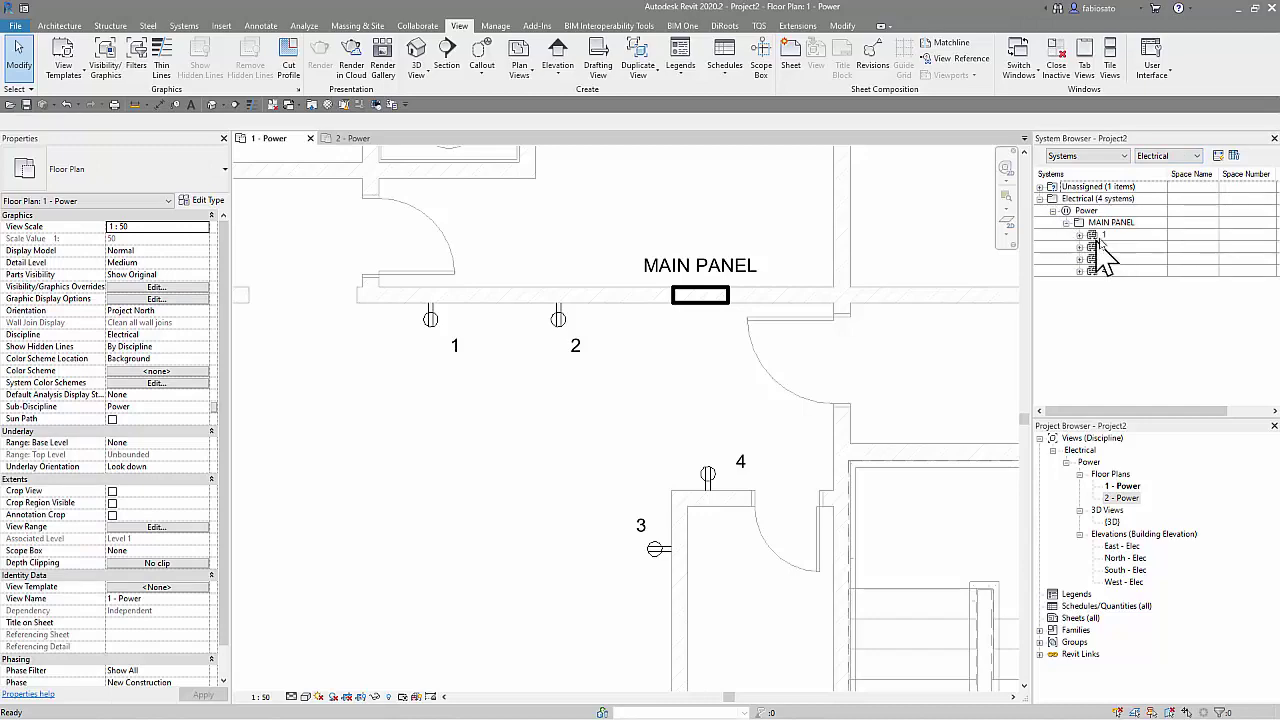
pyautogui.click(1095, 234)
pyautogui.keyDown('shift'); pyautogui.click(1113, 272); pyautogui.keyUp('shift')
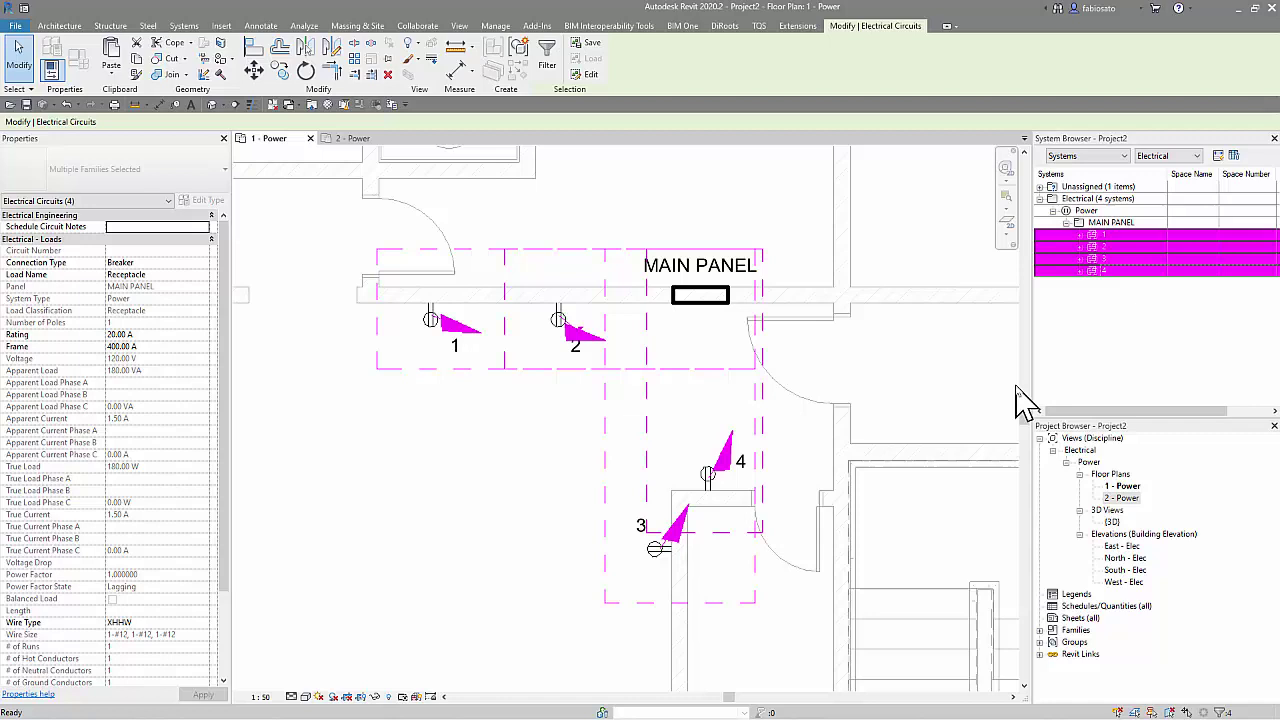
# - Save the four selected circuits as a selection set named BASE
pyautogui.click(587, 43)
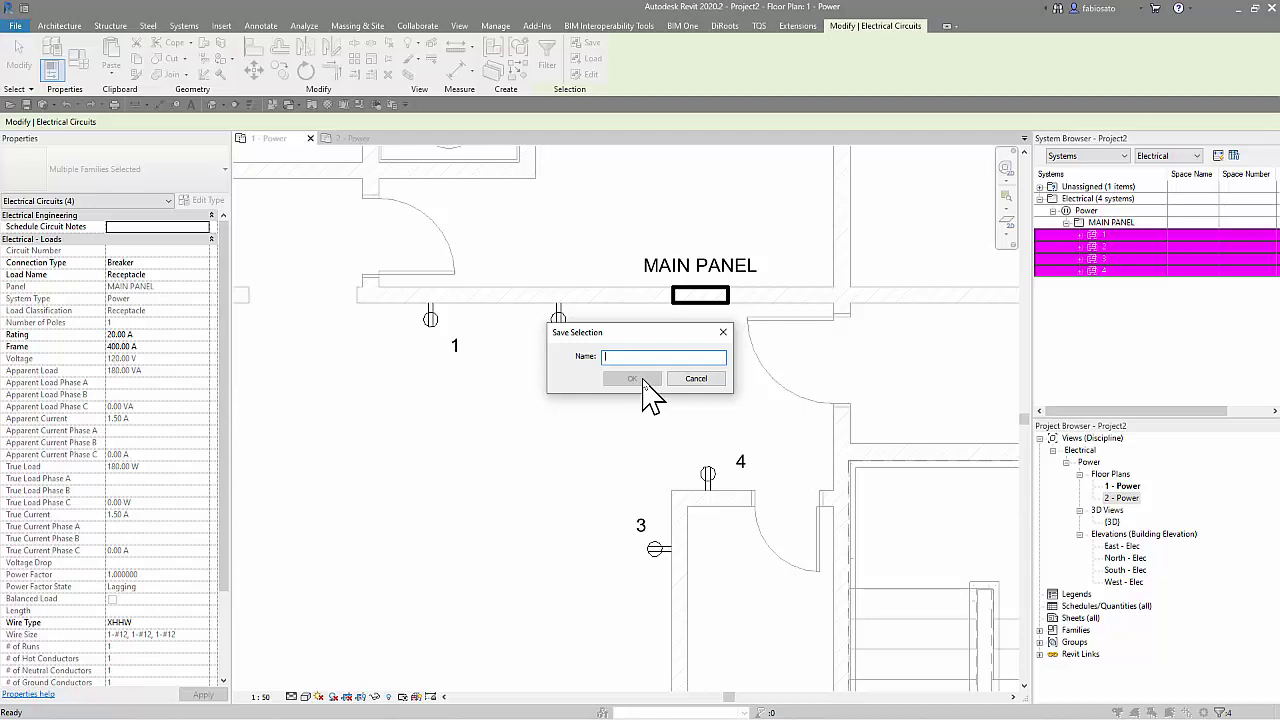
pyautogui.write('BASE')
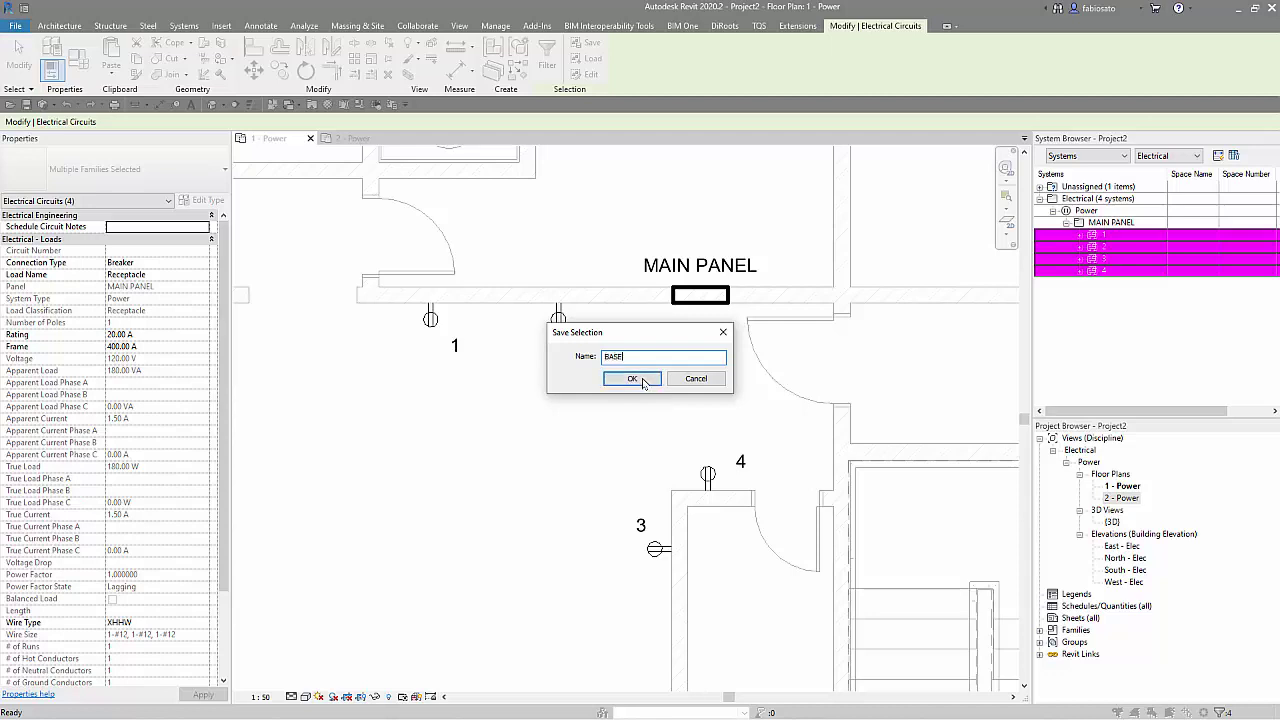
pyautogui.click(643, 381)
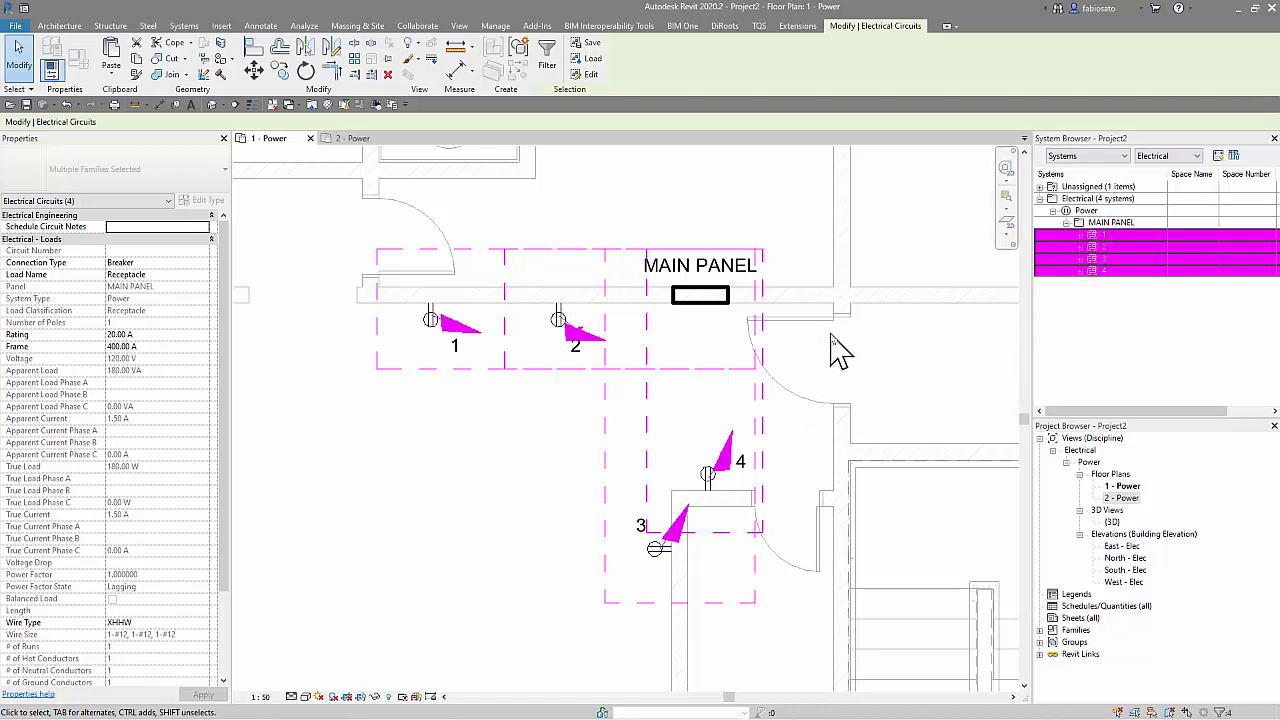
# - Open the BASE selection set for editing from Edit Filters
pyautogui.click(591, 77)
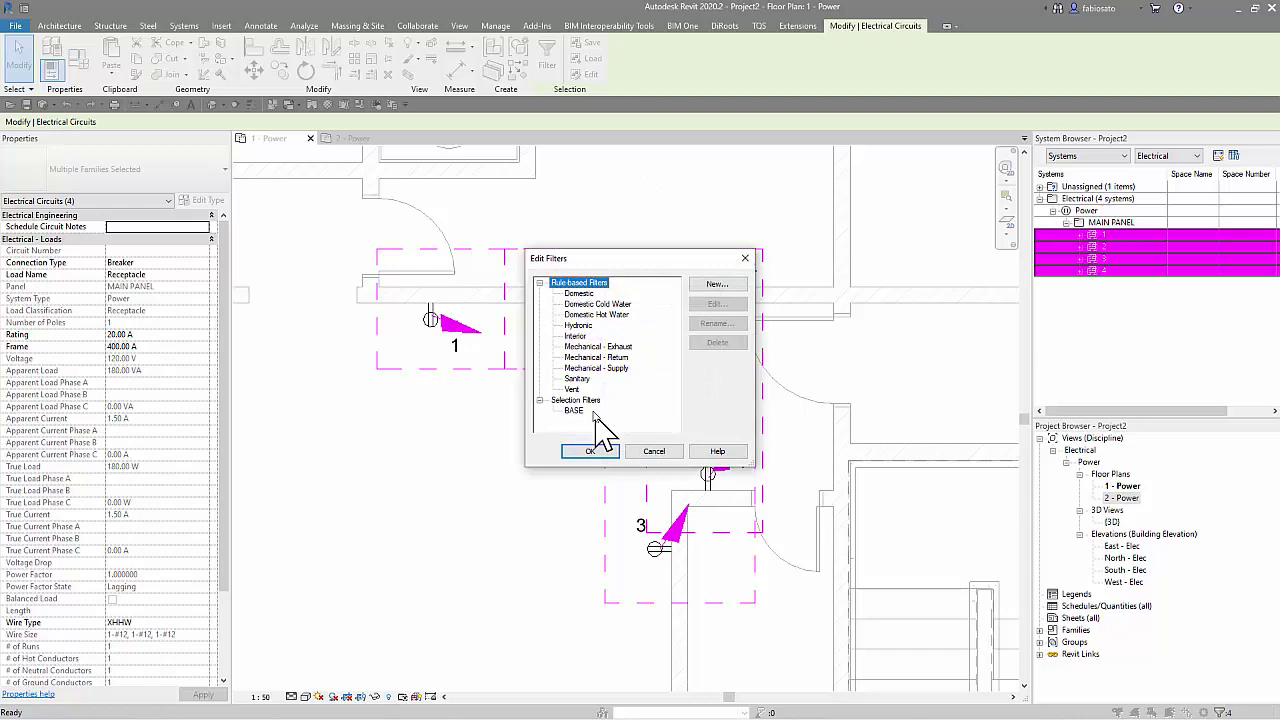
pyautogui.click(571, 410)
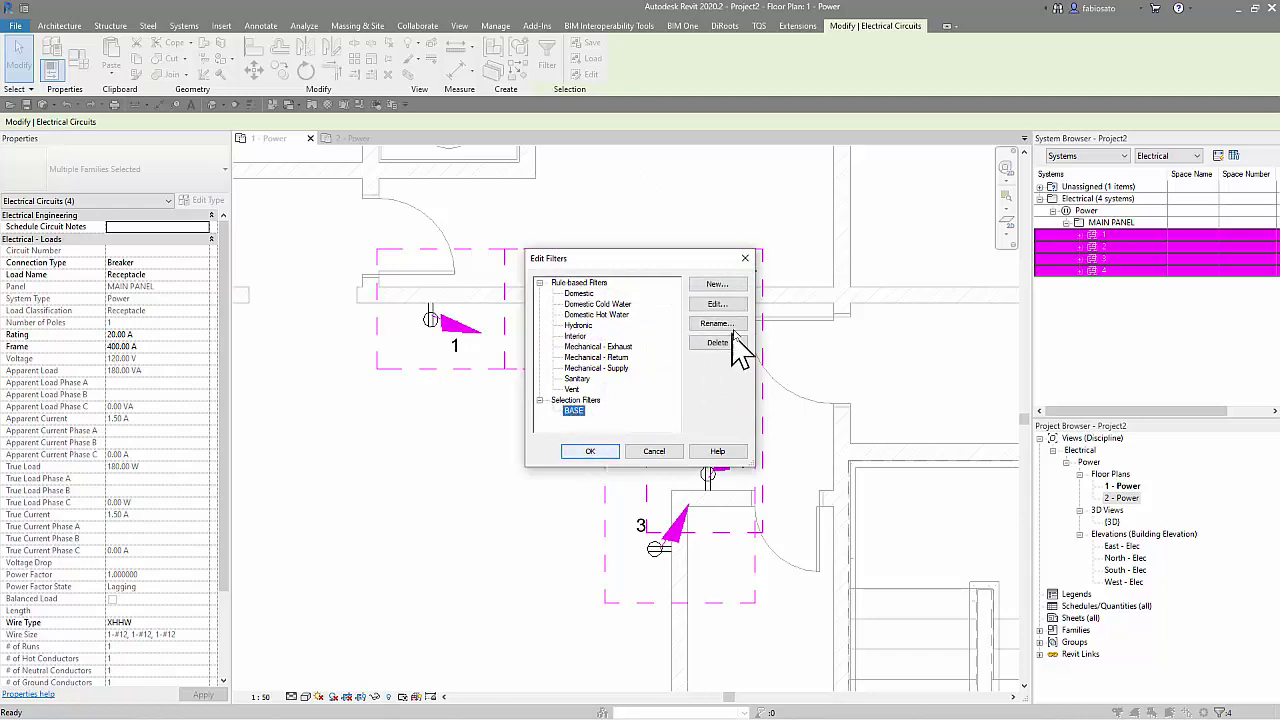
pyautogui.click(739, 304)
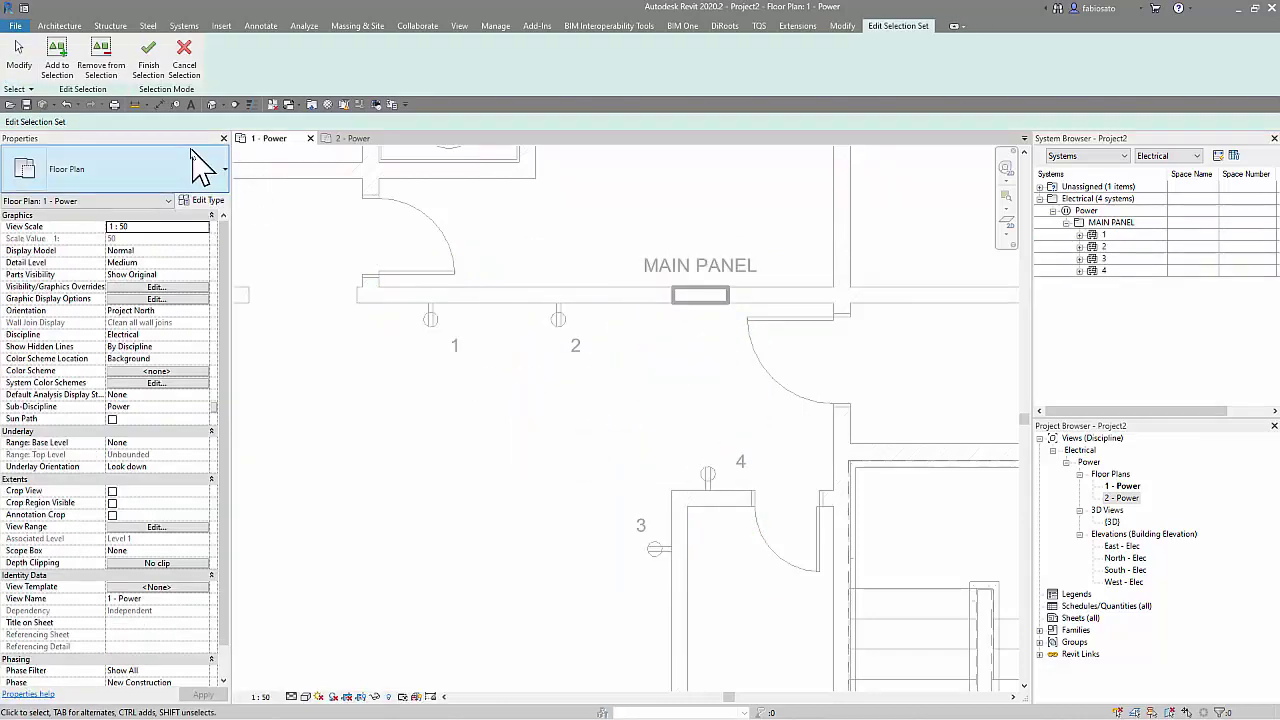
# - Add receptacles 1–4, their labels and the MAIN PANEL tag to the BASE set
pyautogui.click(45, 64)
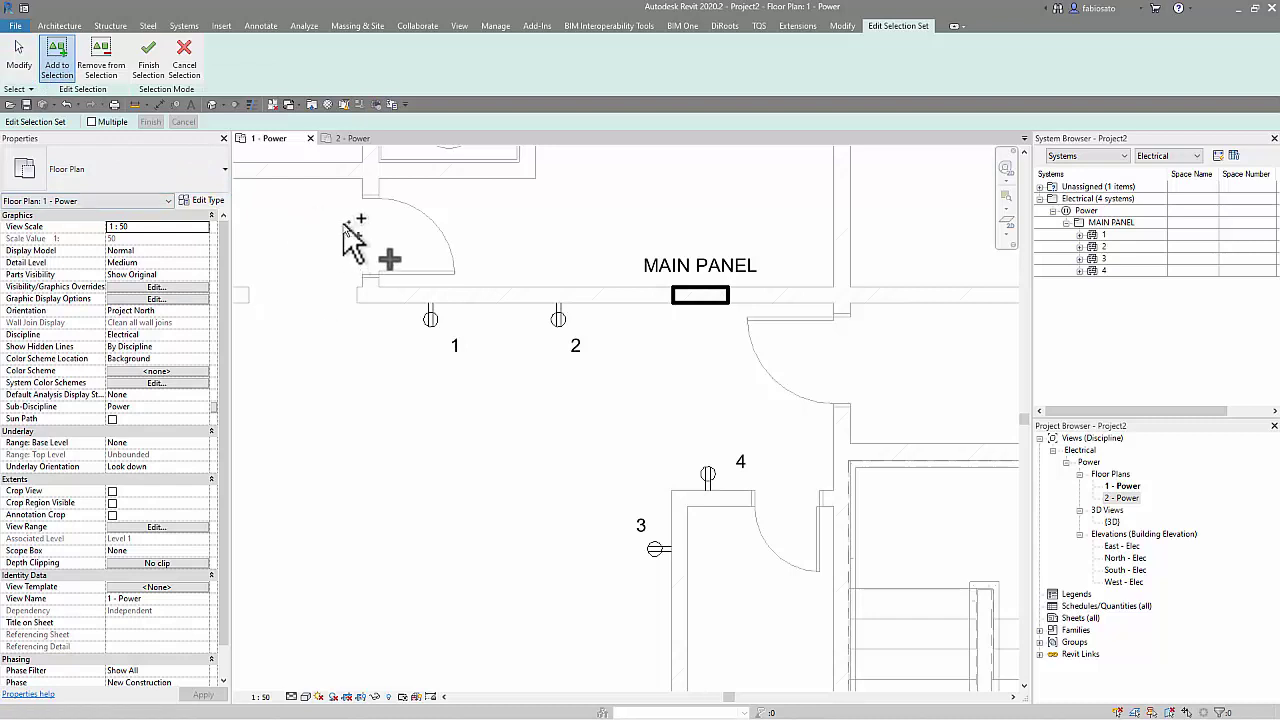
pyautogui.click(430, 318)
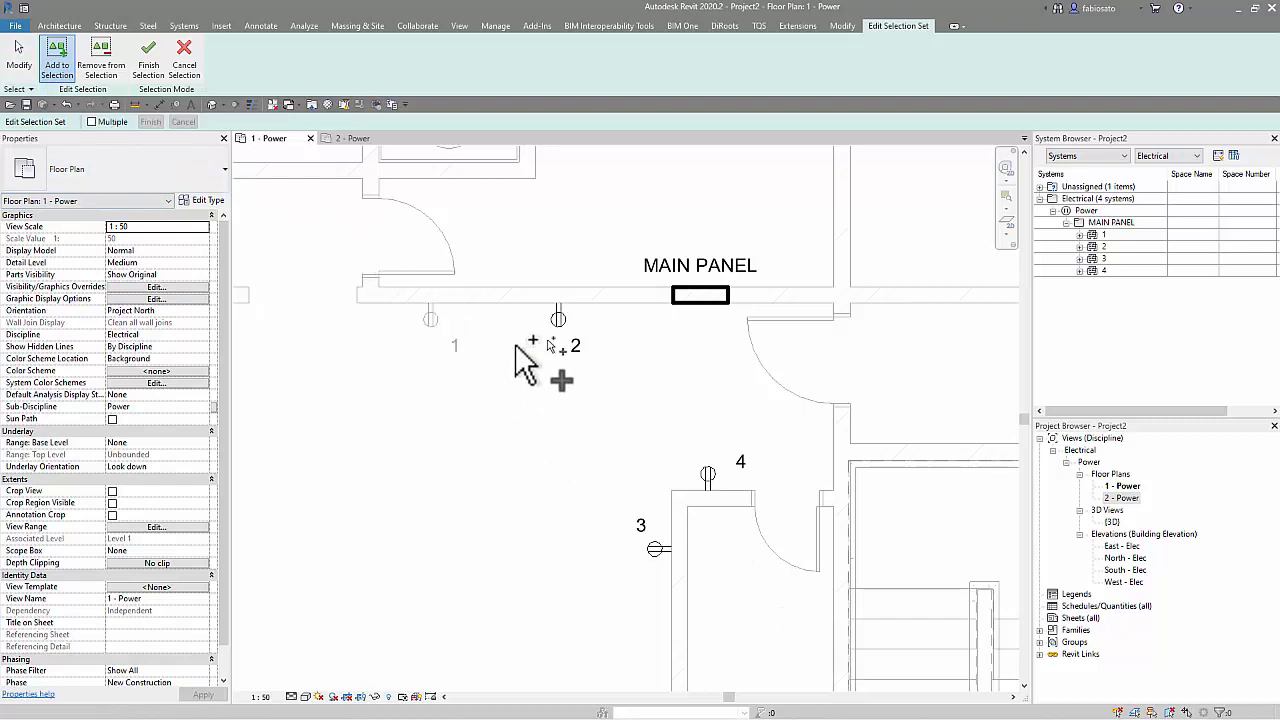
pyautogui.click(560, 322)
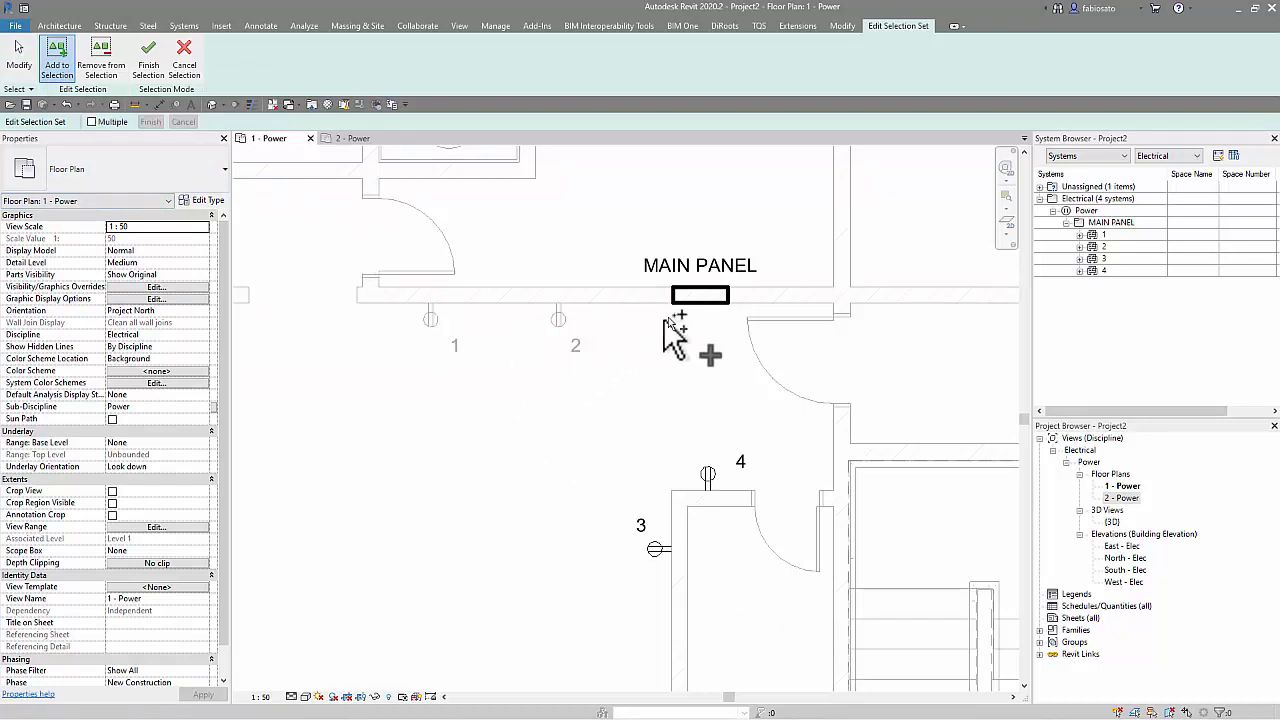
pyautogui.click(713, 262)
pyautogui.click(748, 464)
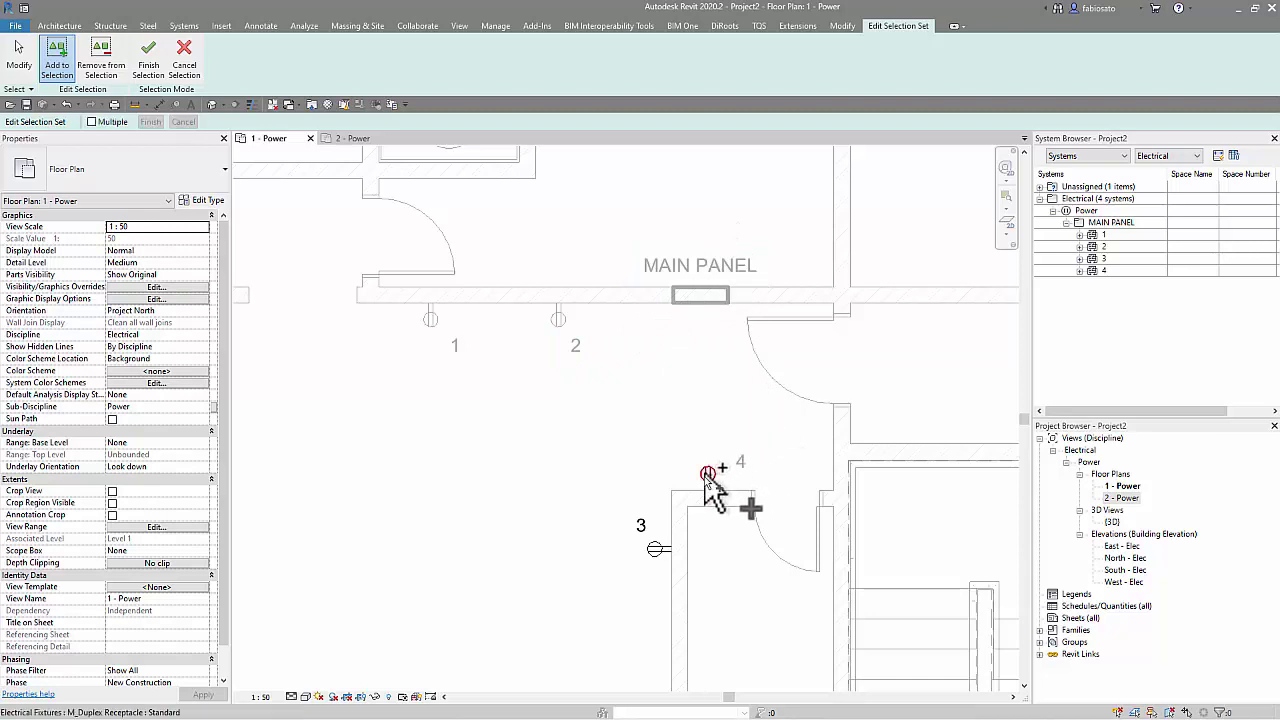
pyautogui.click(655, 540)
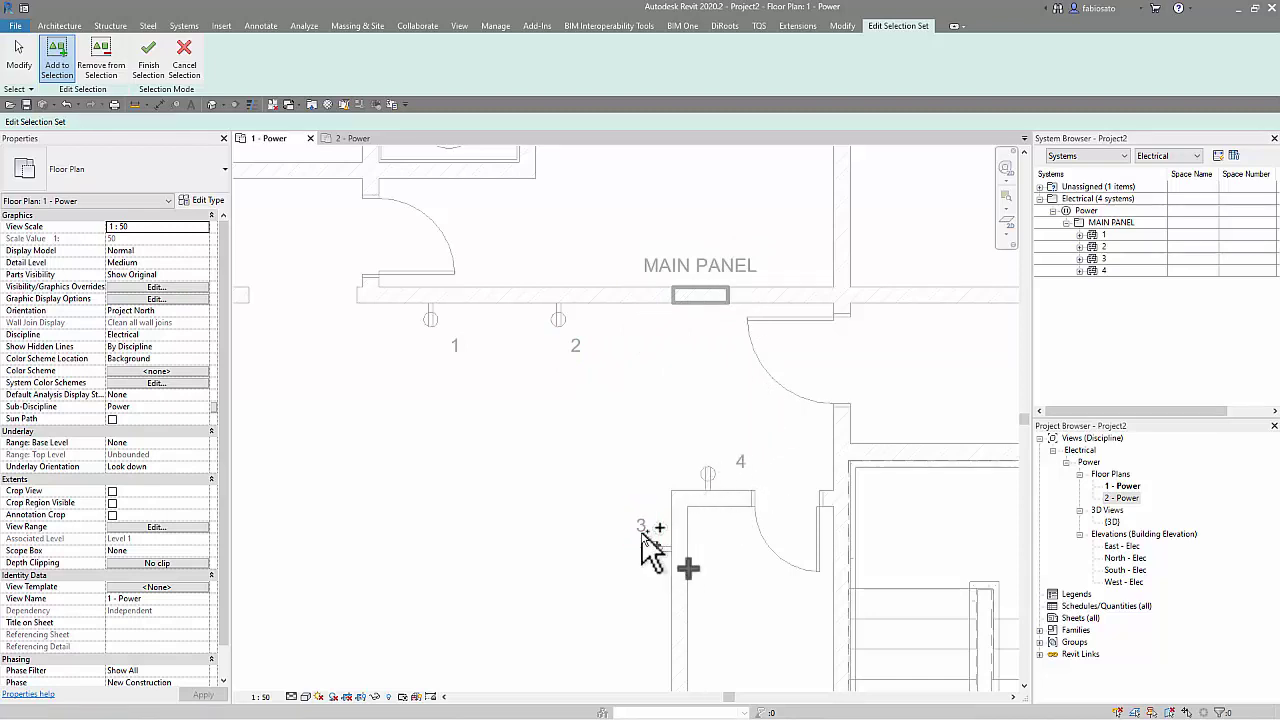
# - Expand and collapse circuits 3 and 4 in the System Browser to check their receptacles
pyautogui.click(1080, 272)
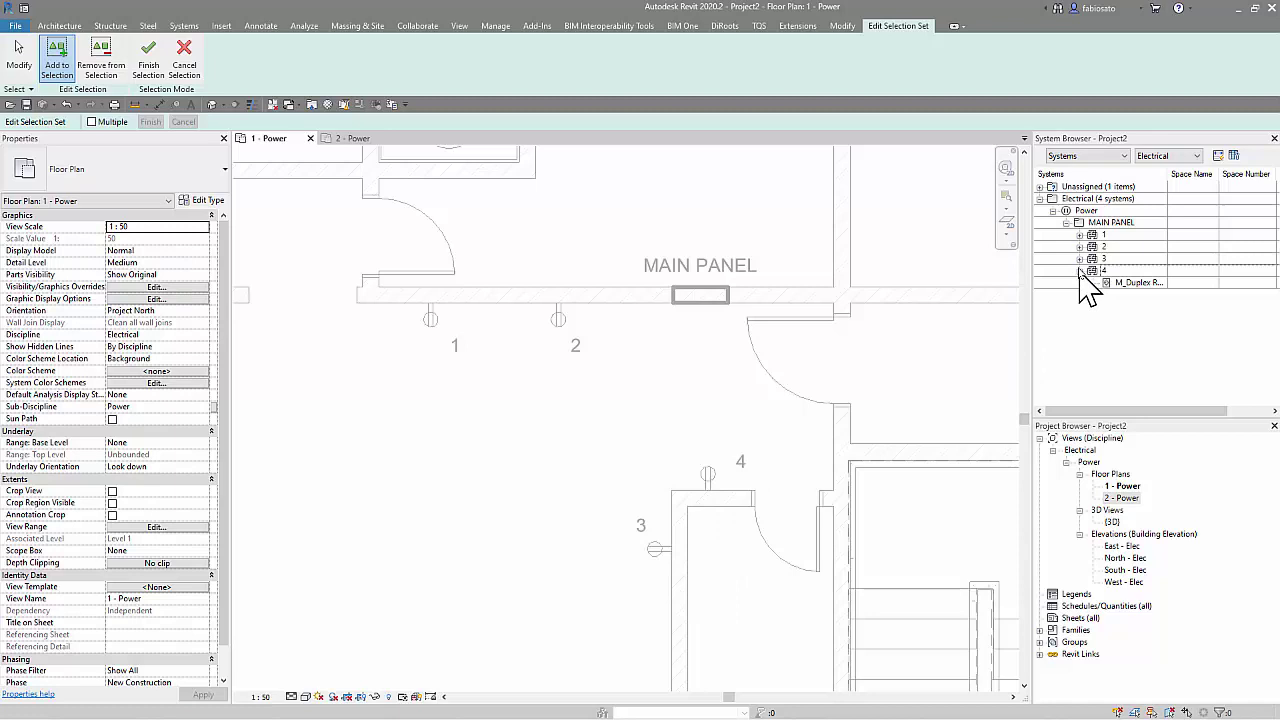
pyautogui.click(1080, 259)
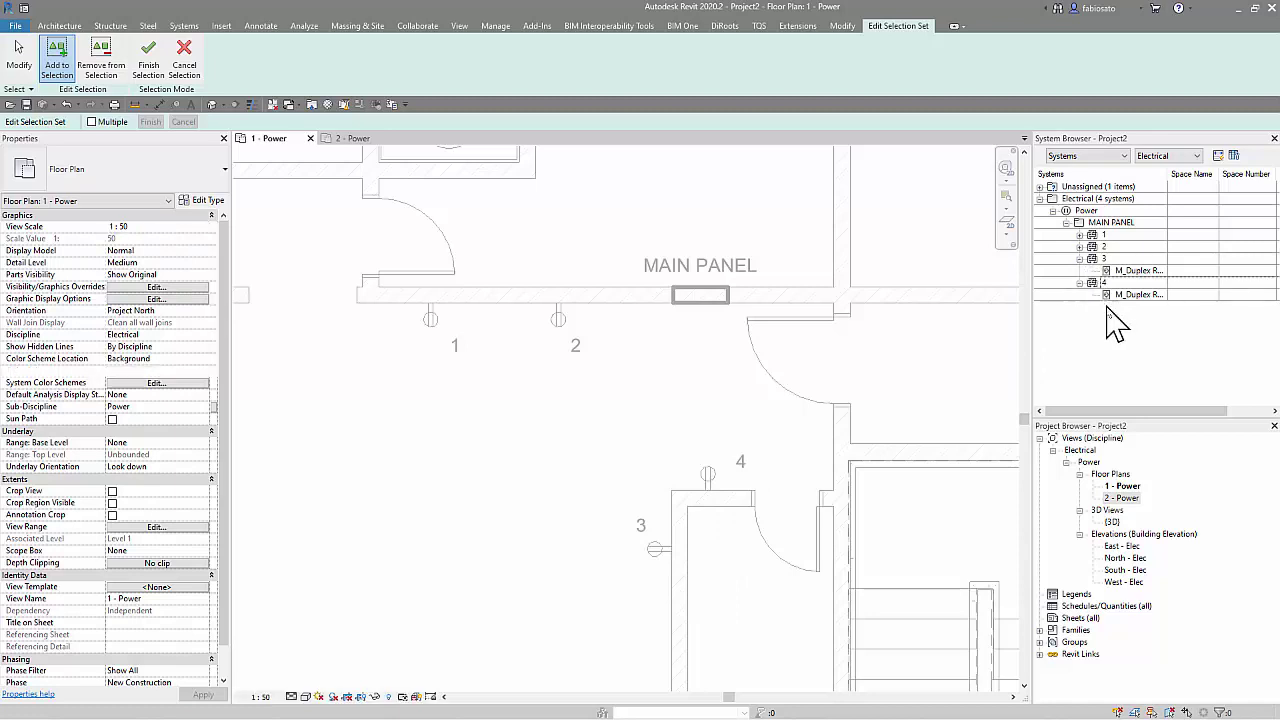
pyautogui.click(1080, 259)
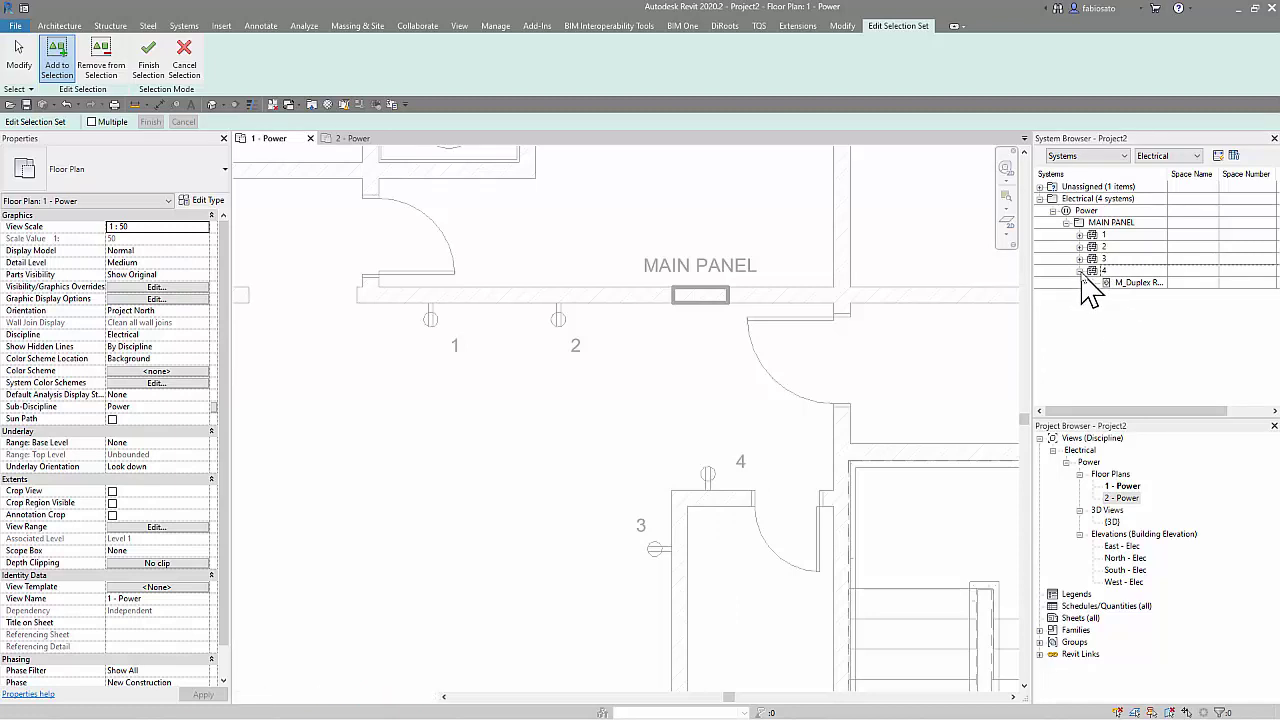
pyautogui.click(1080, 271)
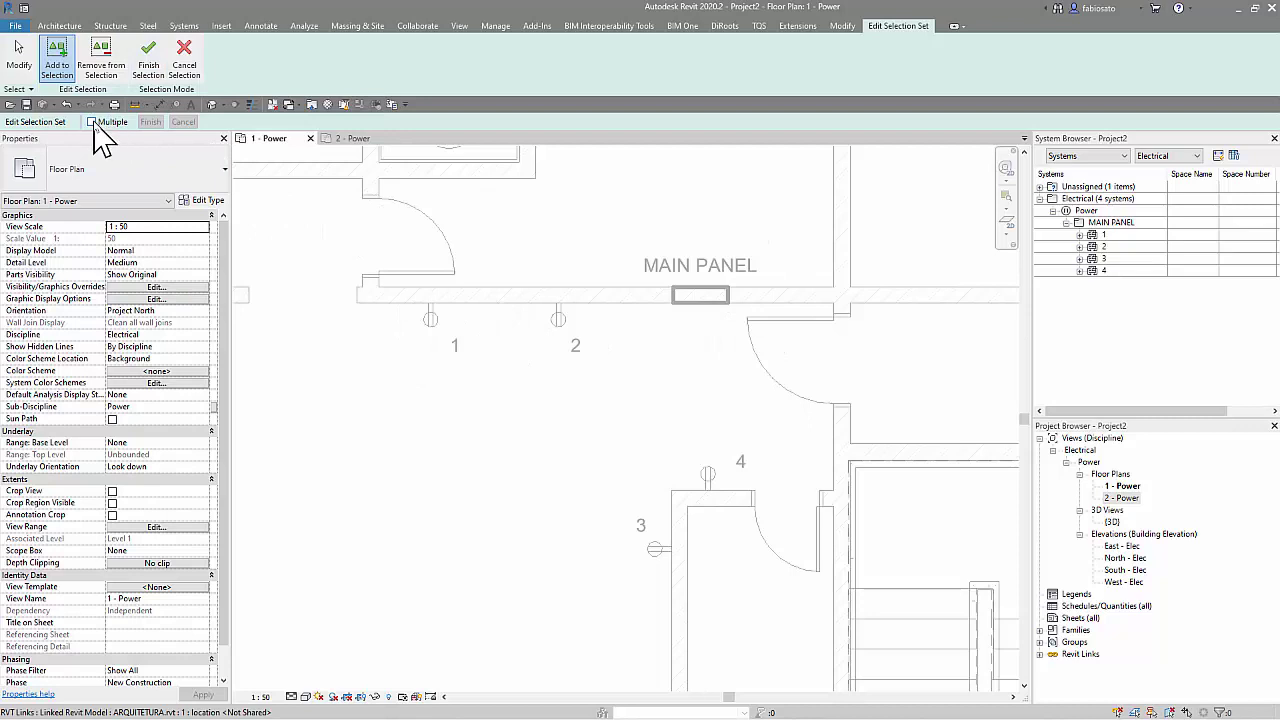
# - Box-select the panel and receptacles with Multiple on, then remove tags 1 and 2 from the set
pyautogui.click(93, 123)
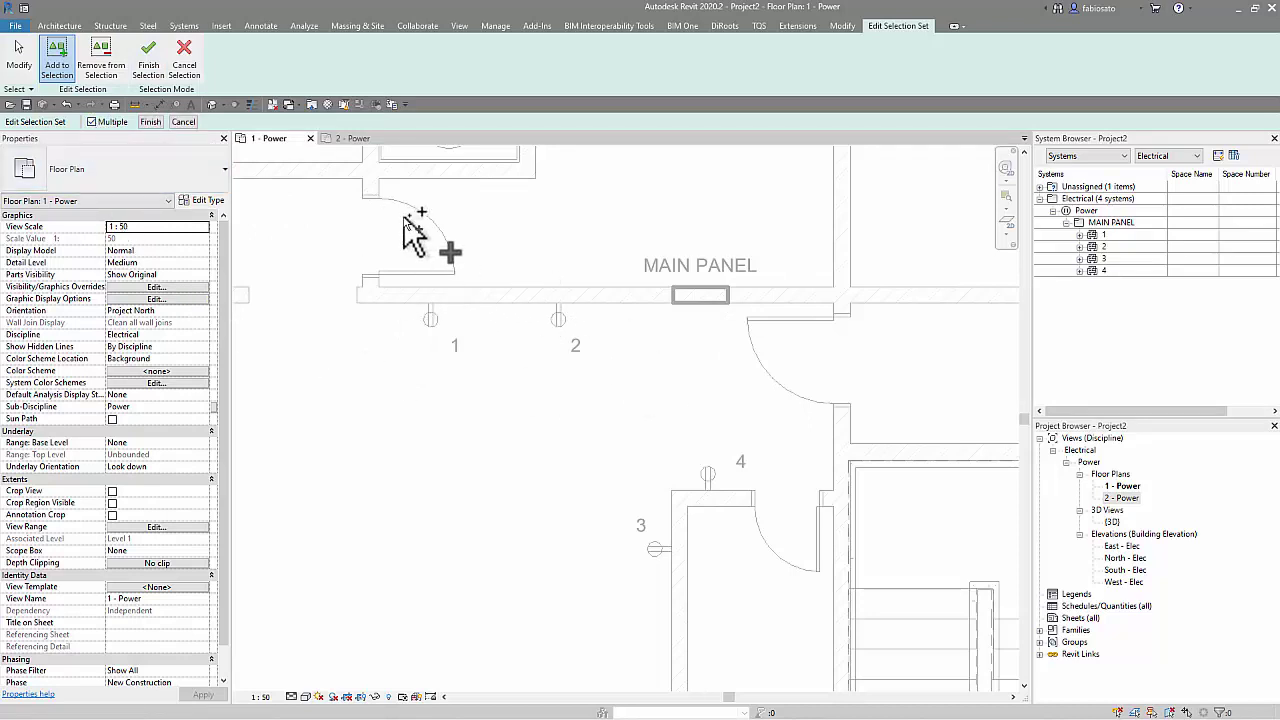
pyautogui.moveTo(403, 217)
pyautogui.mouseDown()
pyautogui.moveTo(978, 567)
pyautogui.moveTo(943, 614)
pyautogui.mouseUp()
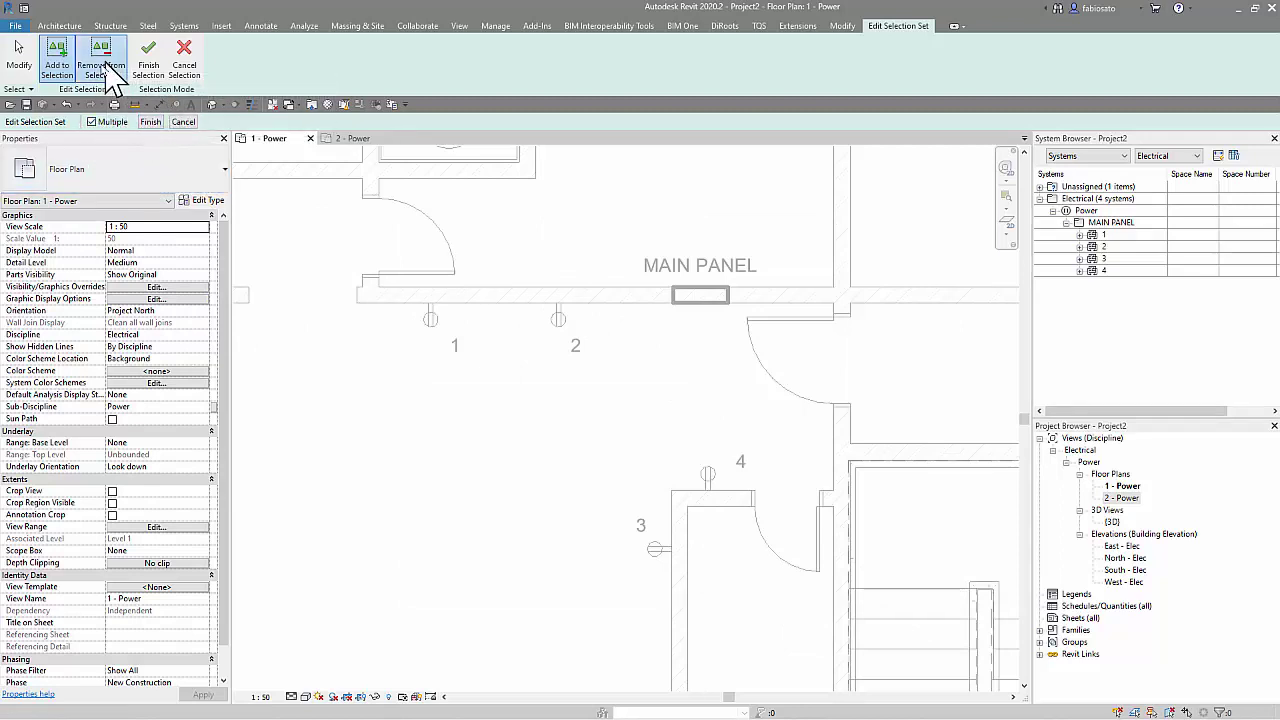
pyautogui.click(100, 60)
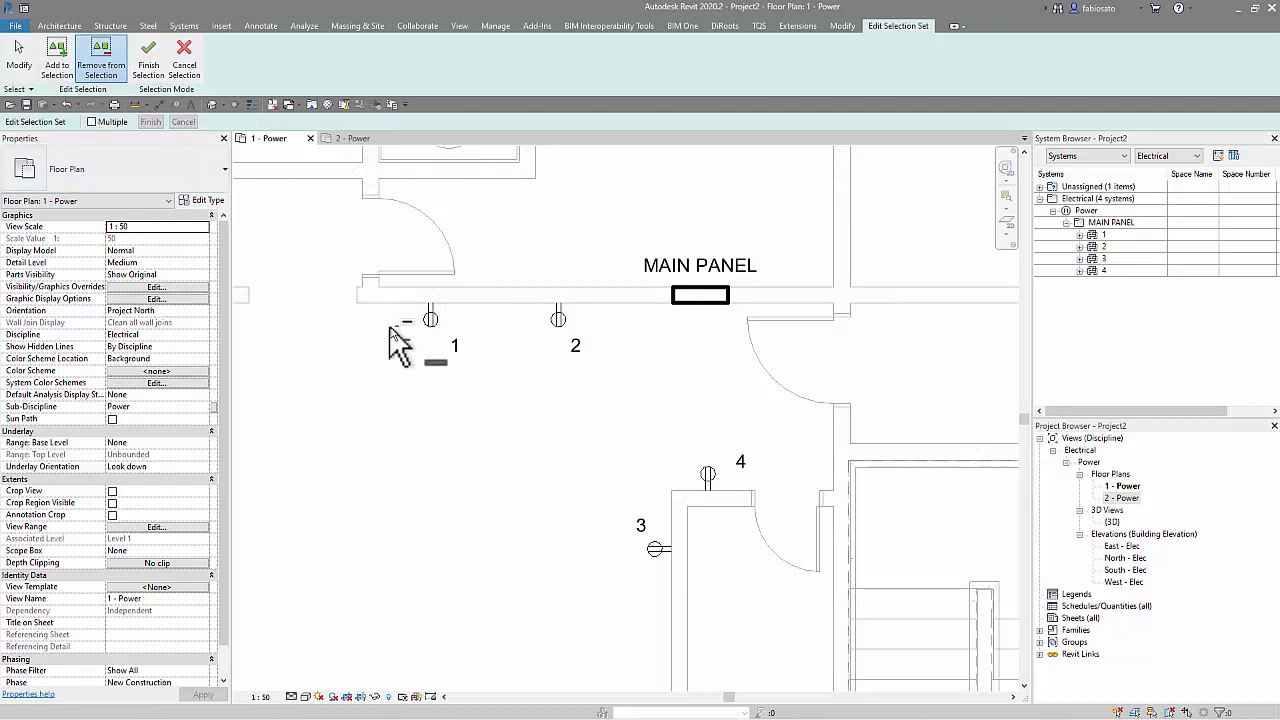
pyautogui.click(455, 347)
pyautogui.click(577, 348)
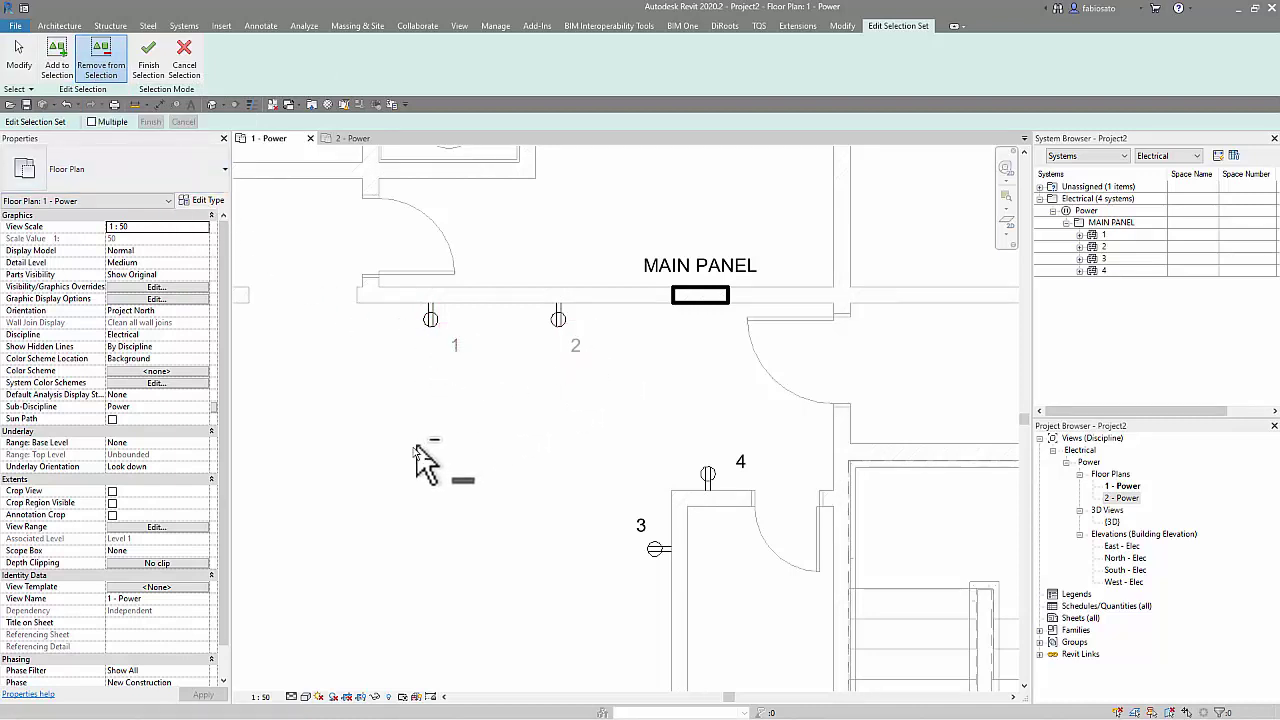
# - Re-add tags 1 and 2 to the BASE set, finish editing and close Edit Filters
pyautogui.click(57, 58)
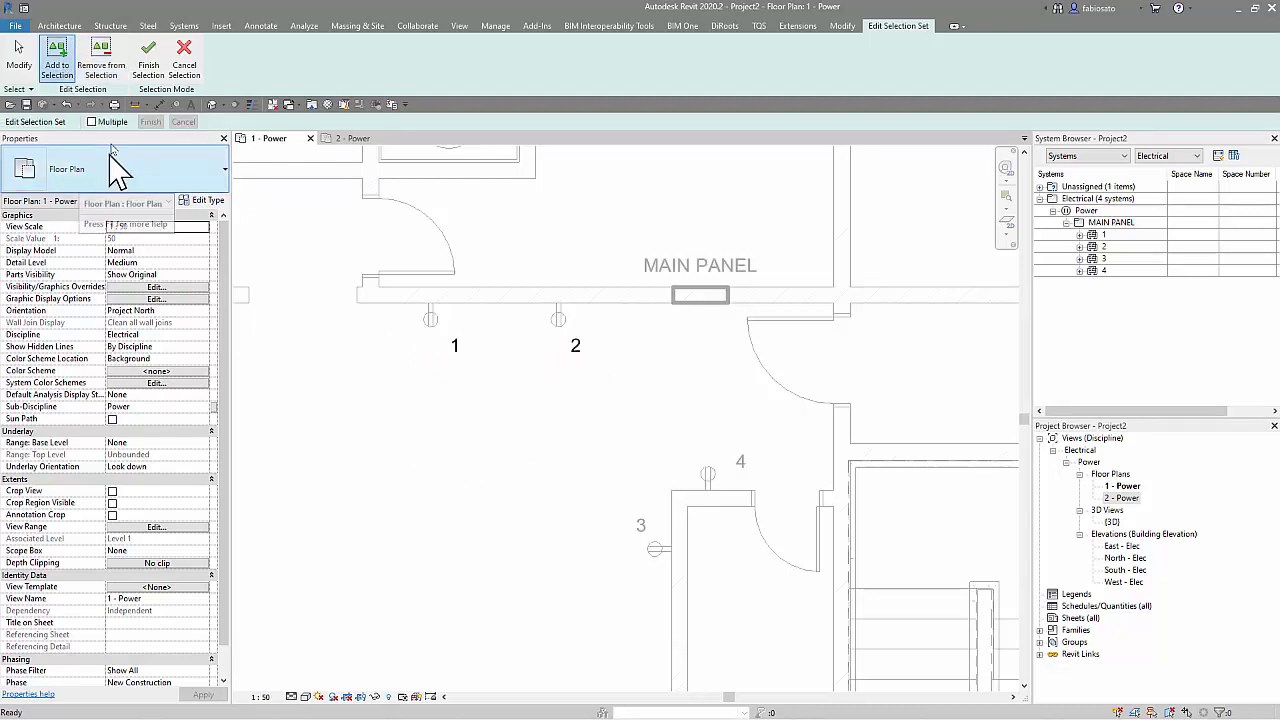
pyautogui.moveTo(336, 236); pyautogui.dragTo(770, 550)
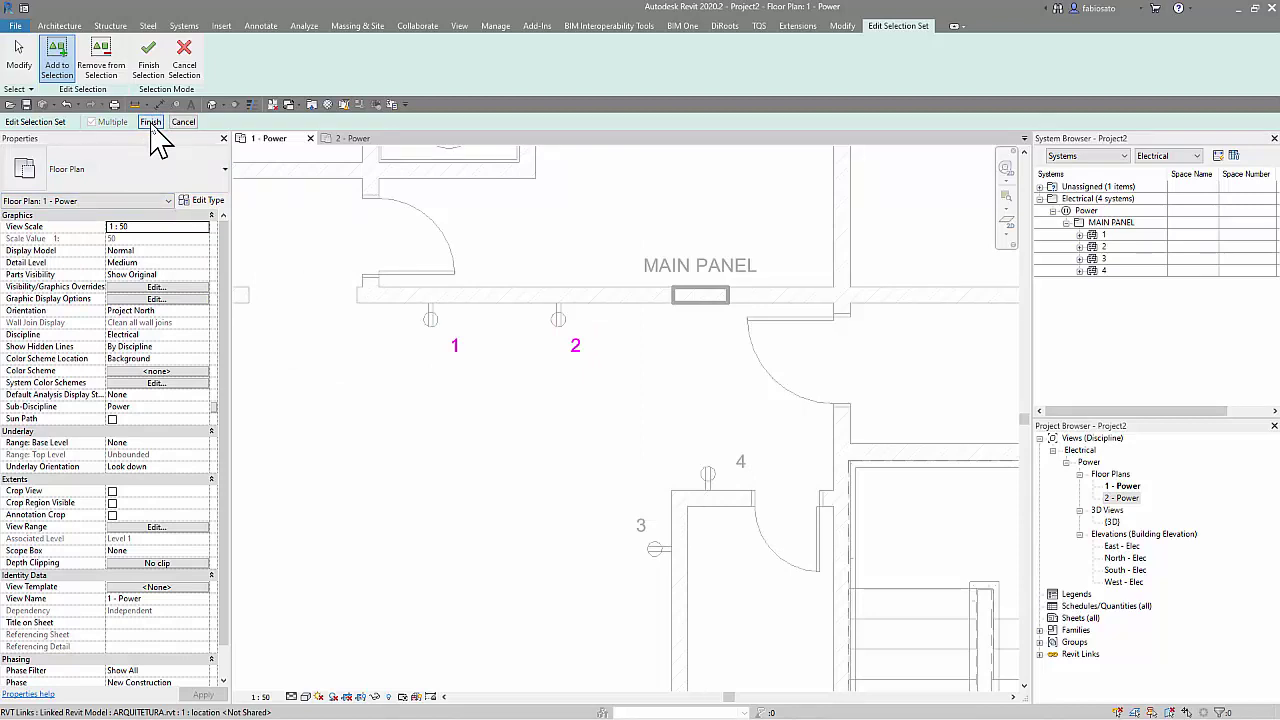
pyautogui.click(150, 122)
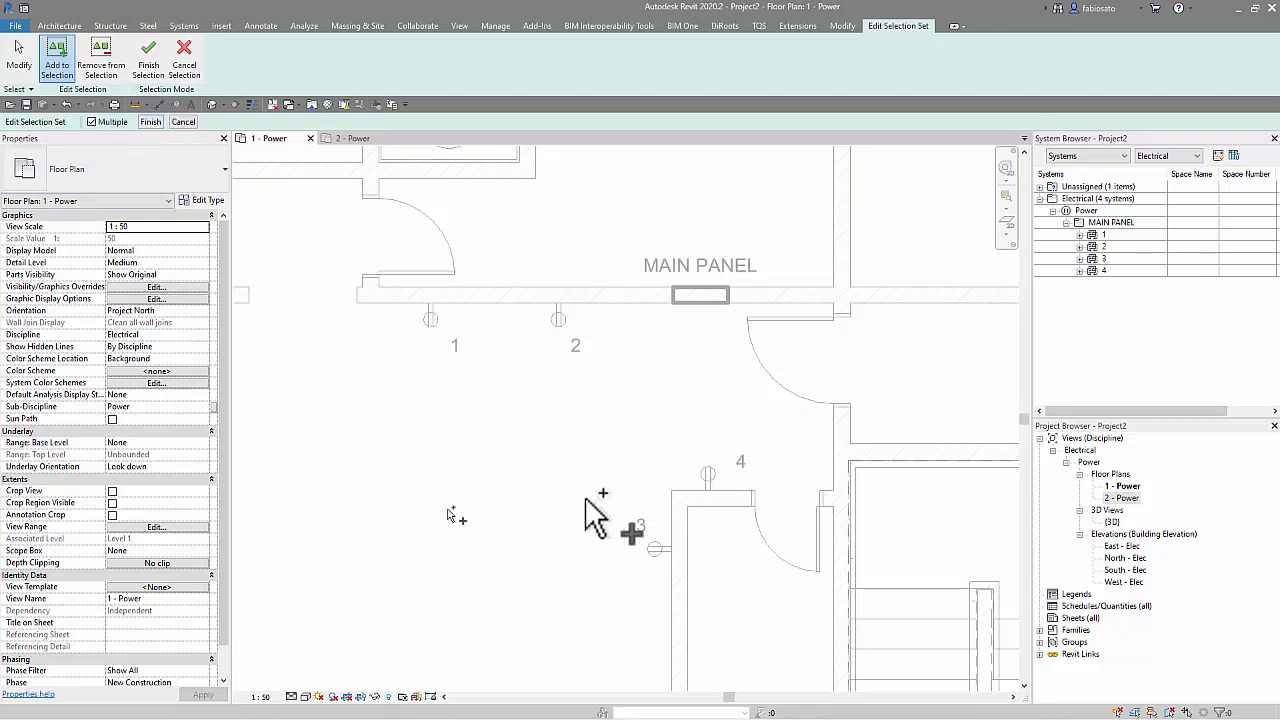
pyautogui.click(152, 64)
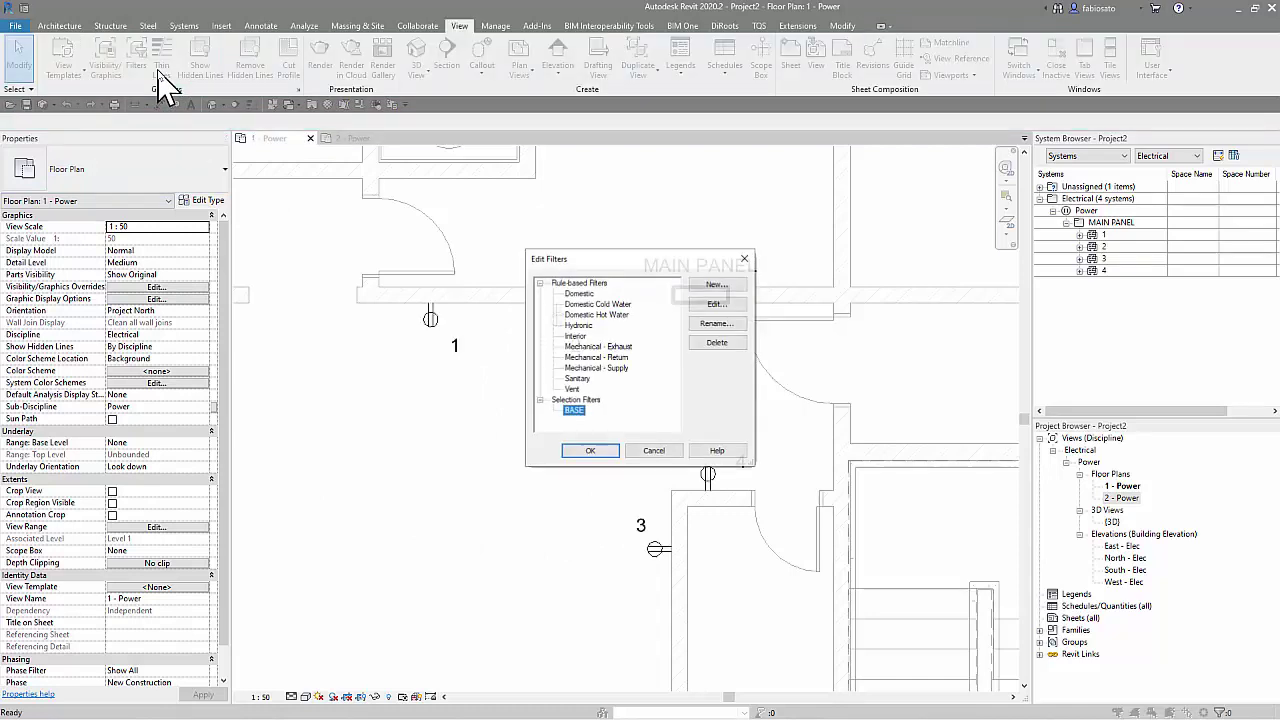
pyautogui.click(602, 451)
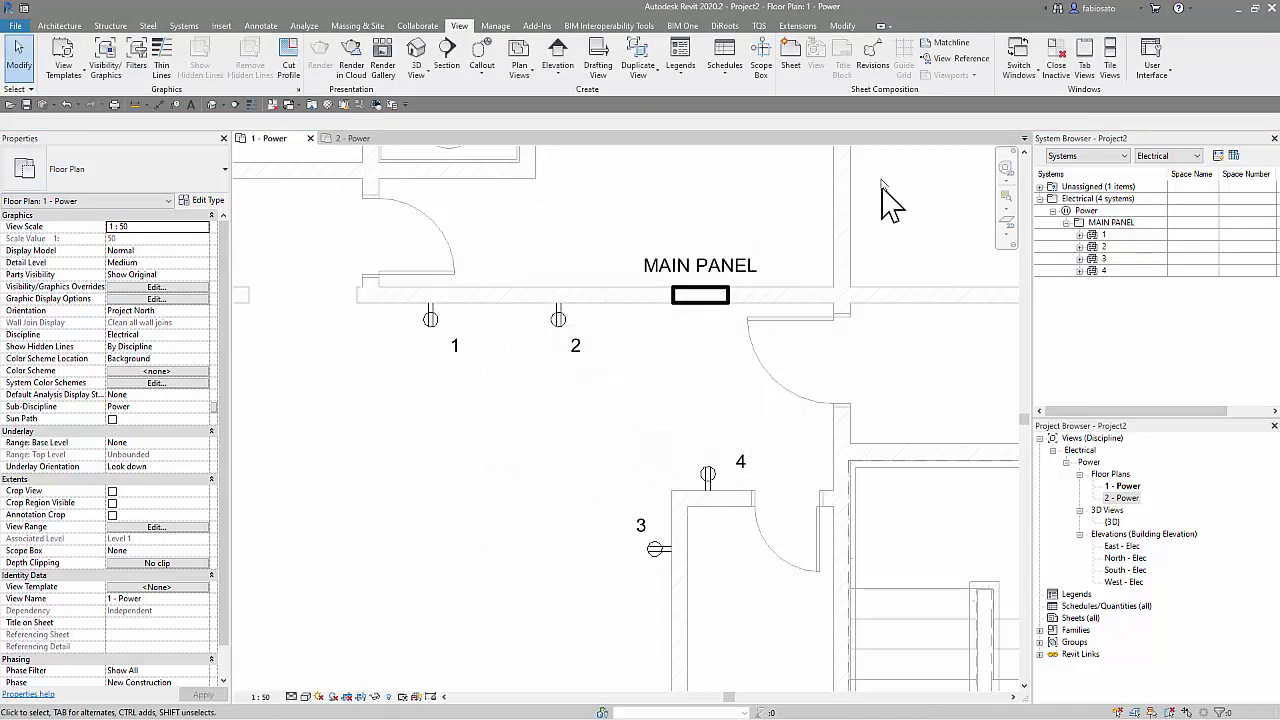
# - Load the saved BASE selection set into the 1 - Power plan
pyautogui.click(496, 25)
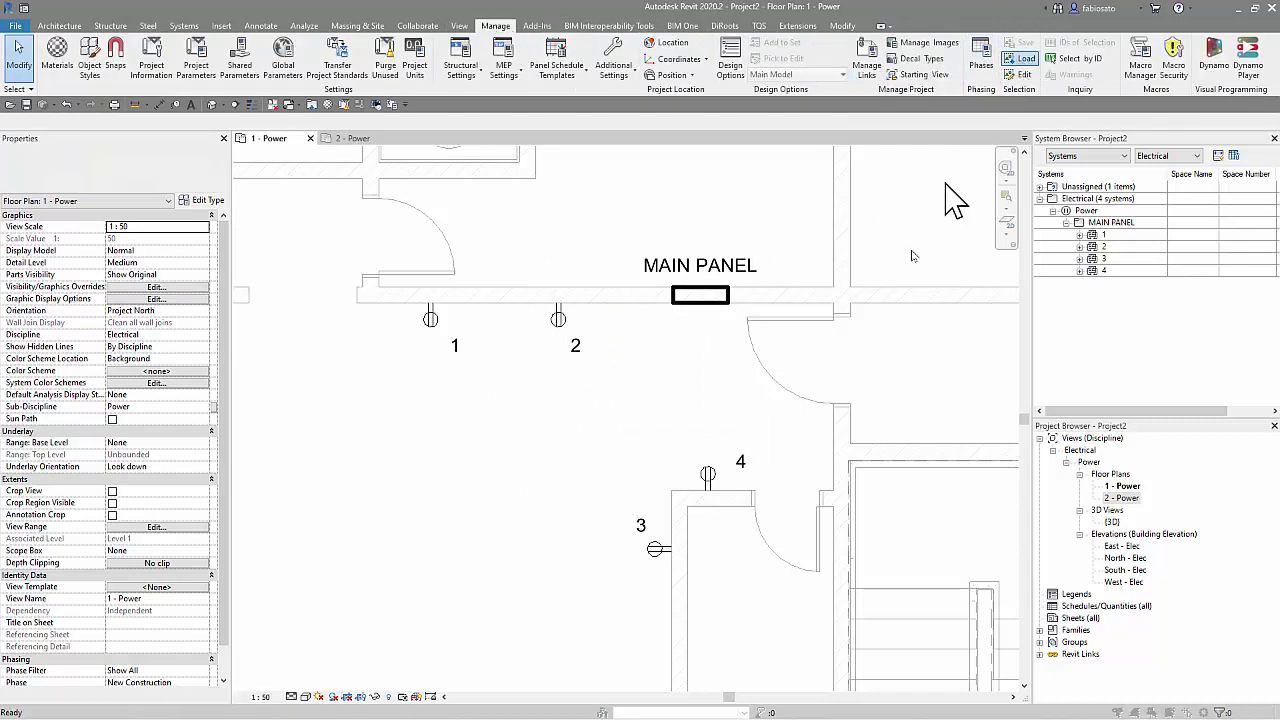
pyautogui.click(557, 283)
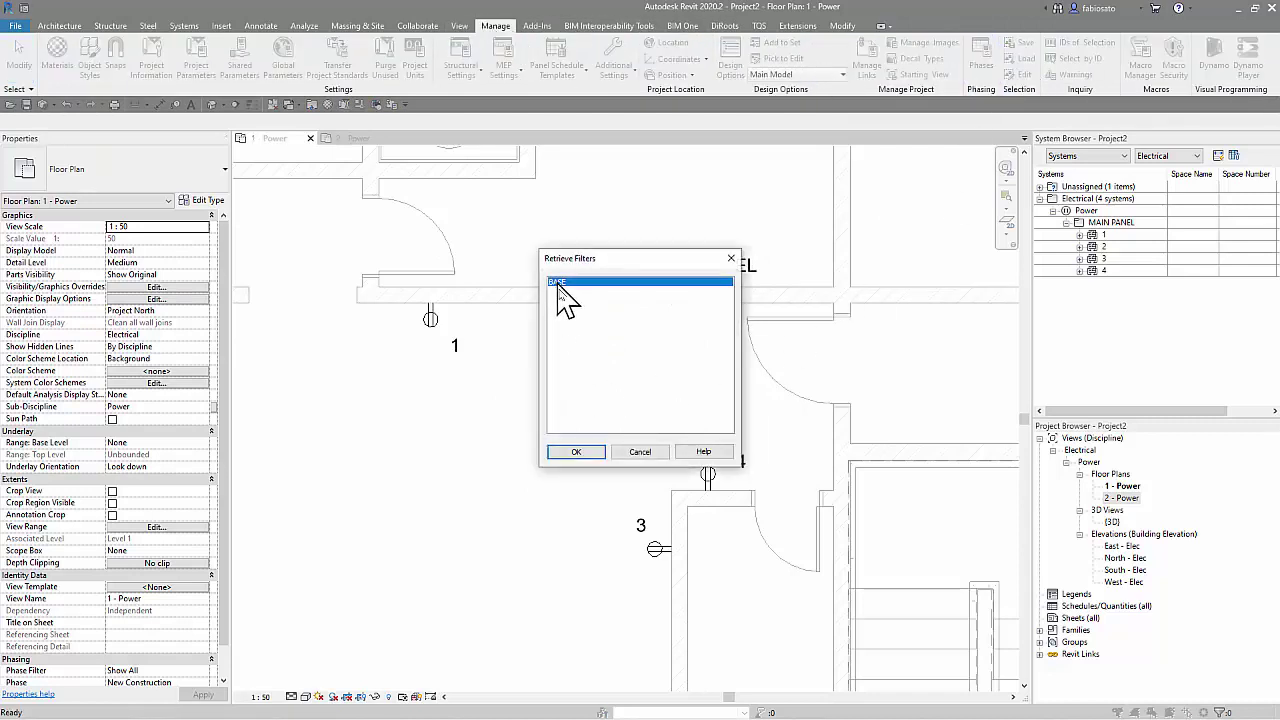
pyautogui.click(578, 452)
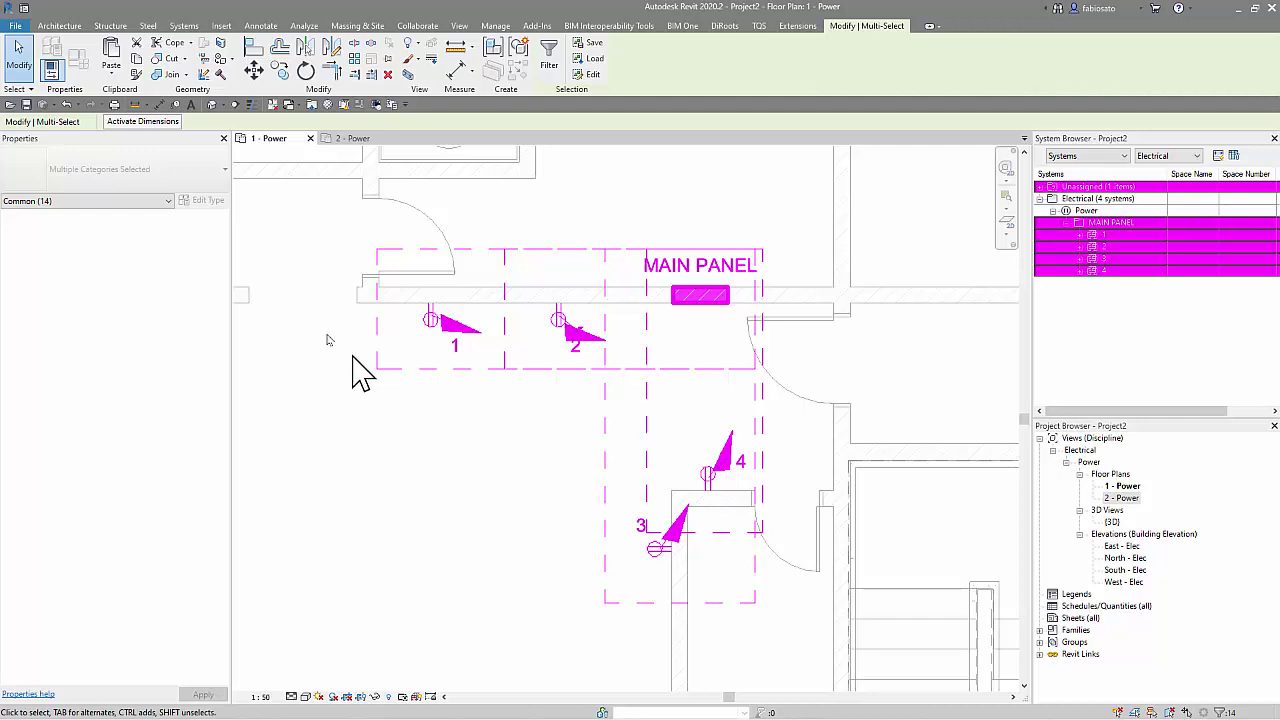
# - Paste the BASE elements aligned into Floor Plan: 2 - Power and view the copy there
pyautogui.click(145, 75)
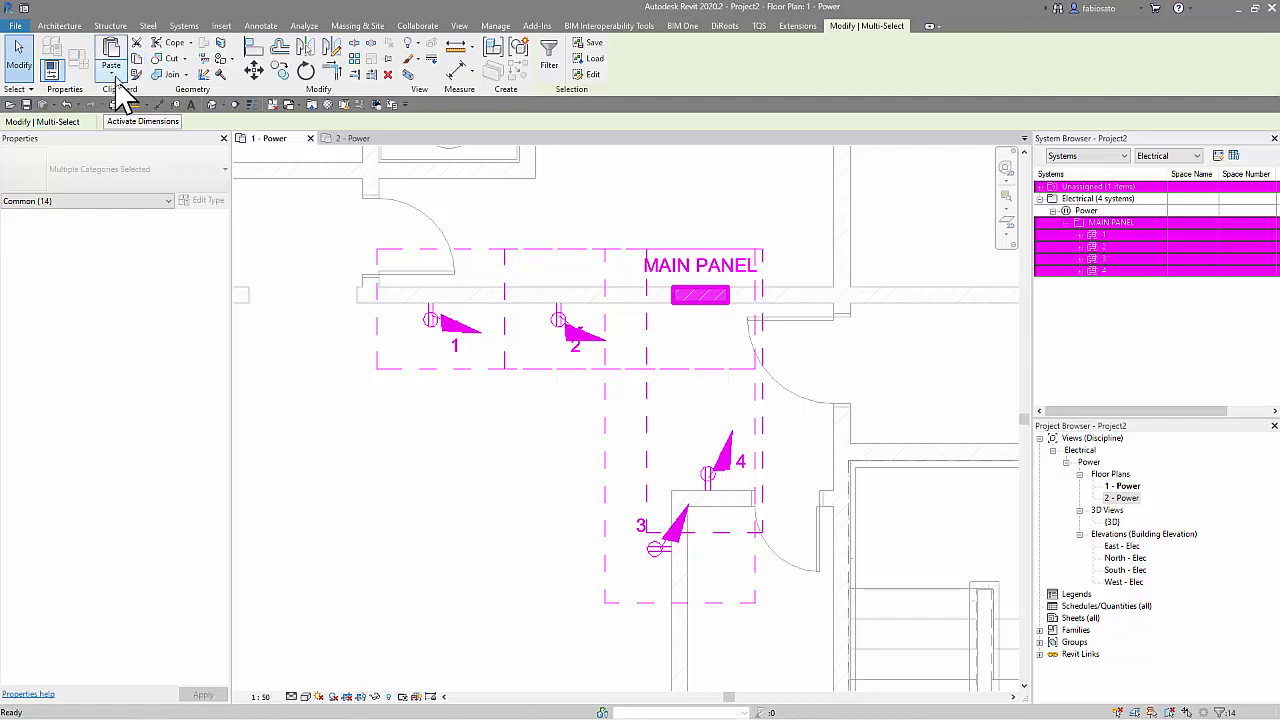
pyautogui.click(172, 170)
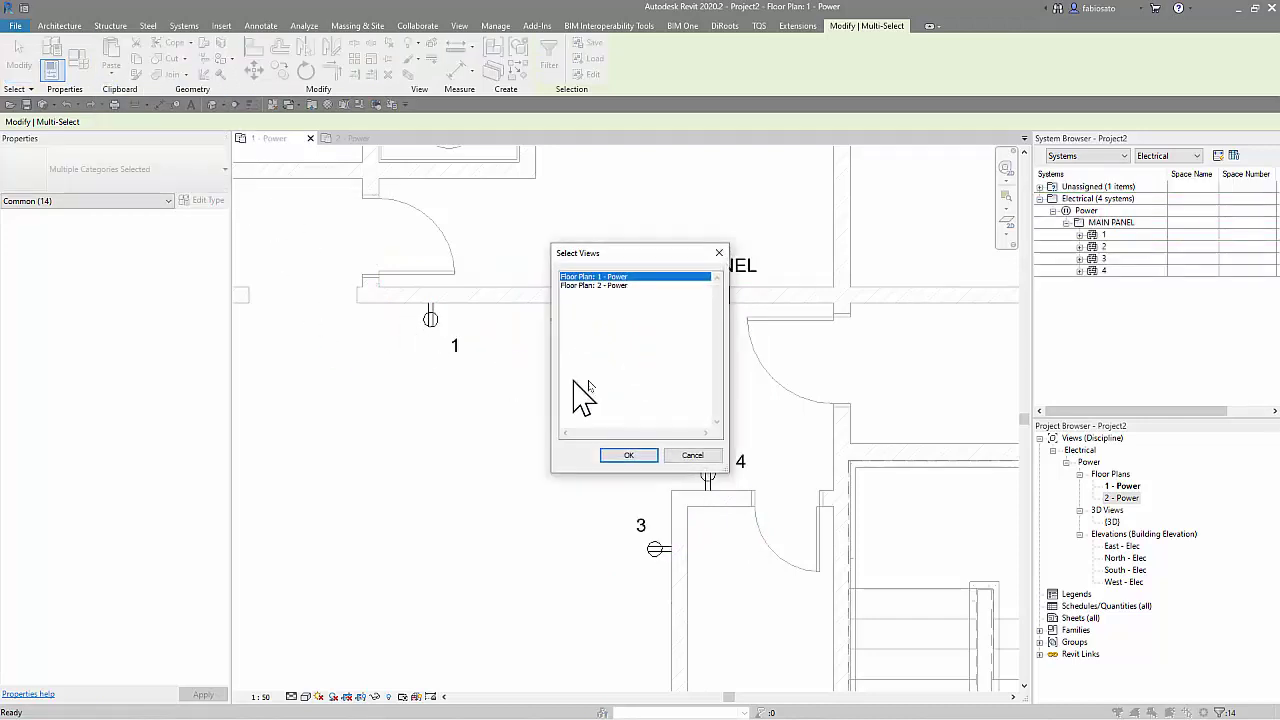
pyautogui.click(625, 285)
pyautogui.click(628, 456)
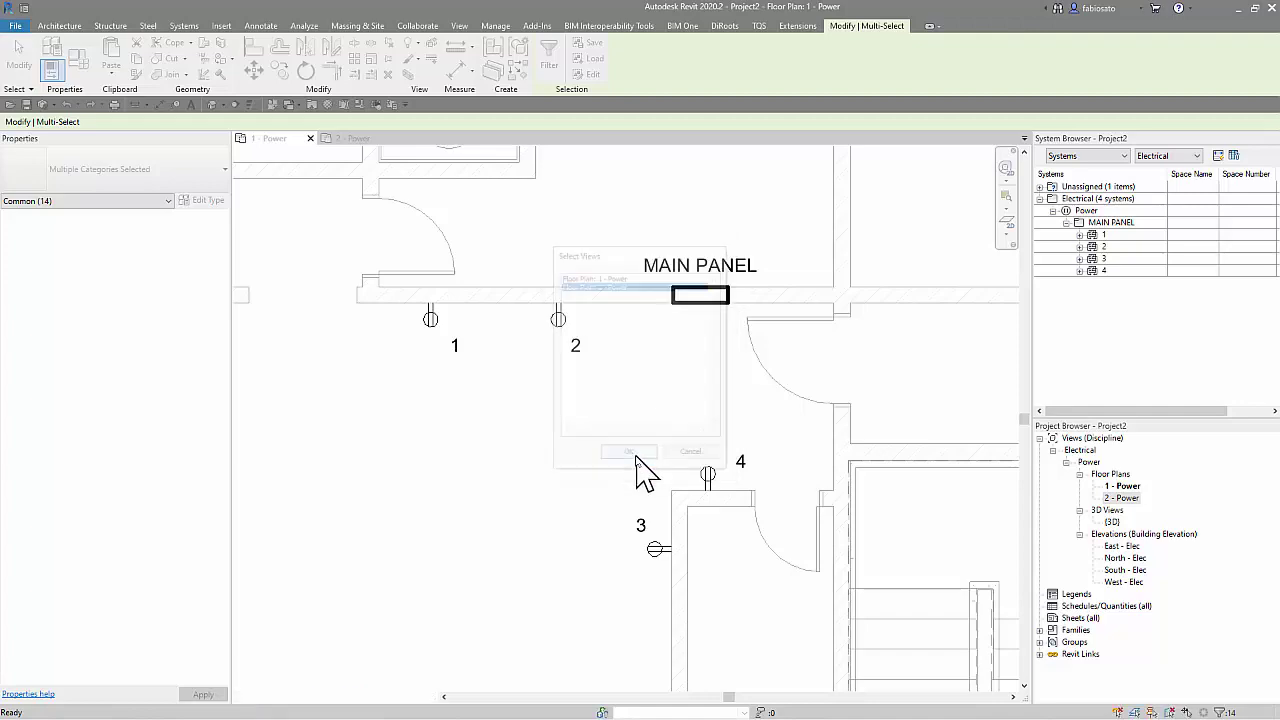
pyautogui.click(342, 140)
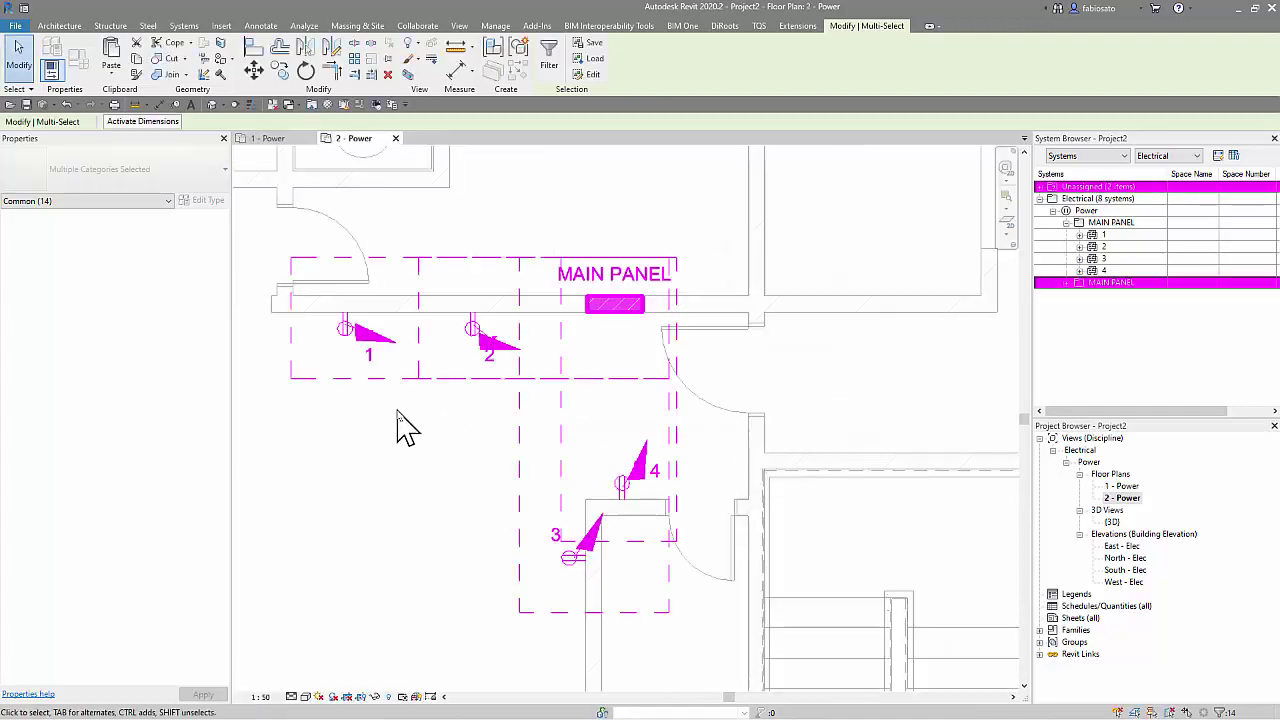
pyautogui.click(397, 415)
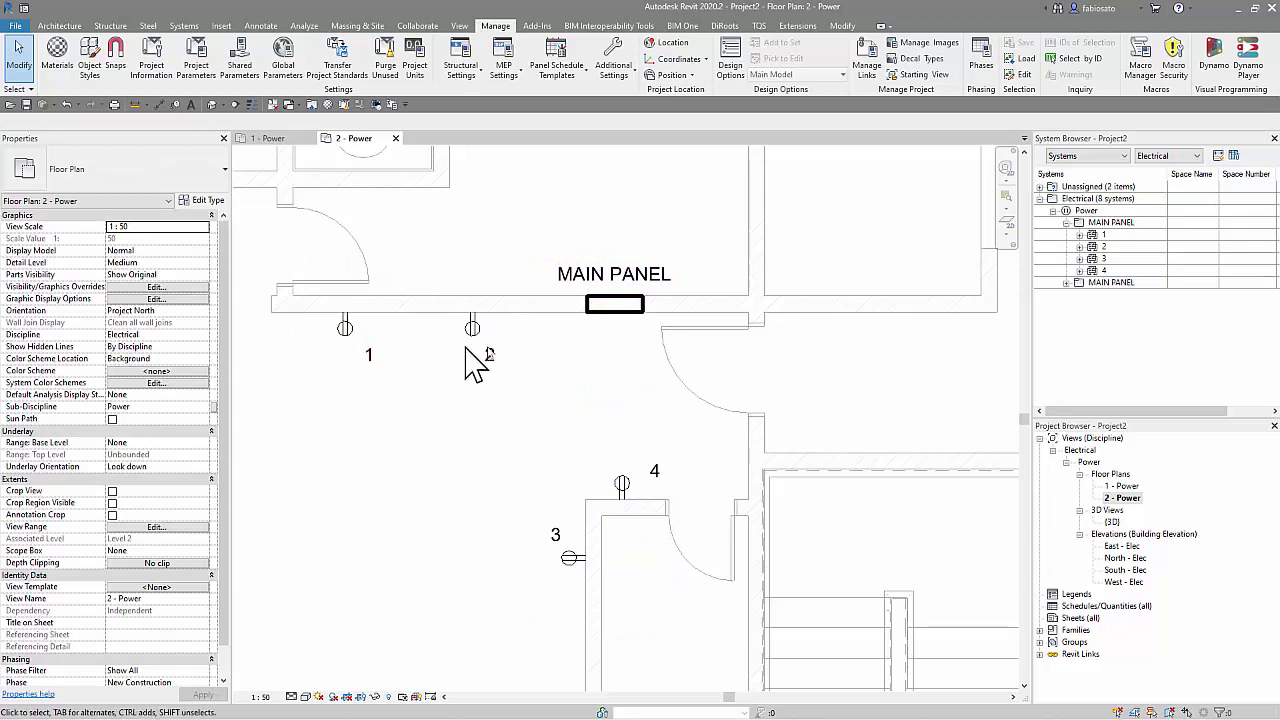
# - Expand the second MAIN PANEL node to reveal its copied circuits 1–4
pyautogui.click(1066, 284)
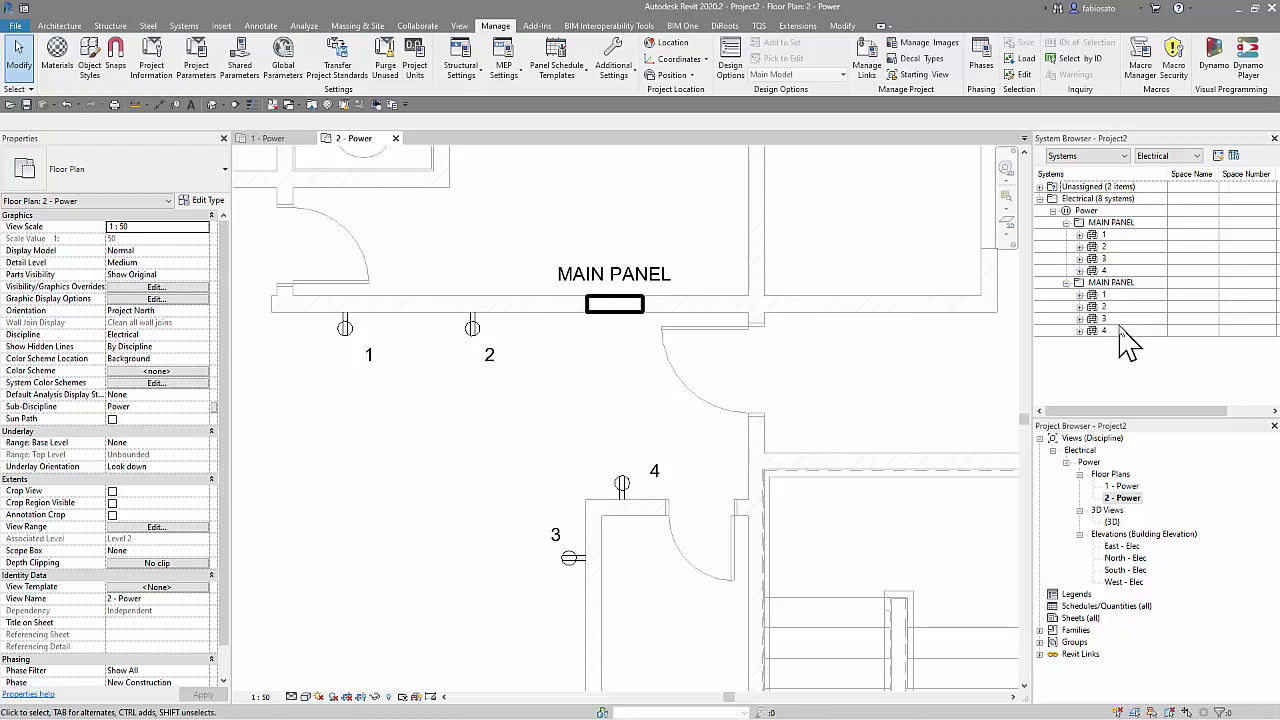